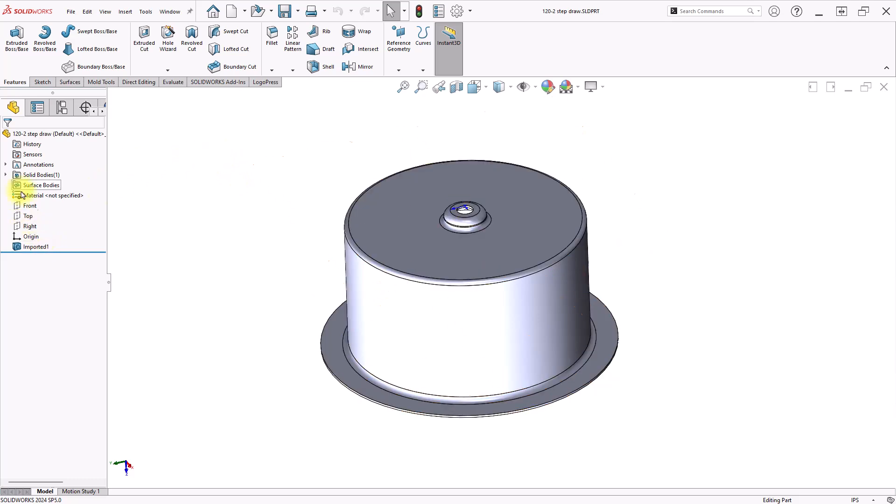
Step: Start a sketch on the Right plane and create intersection curves from the cup's tangent-connected outer faces
left_click(24, 207)
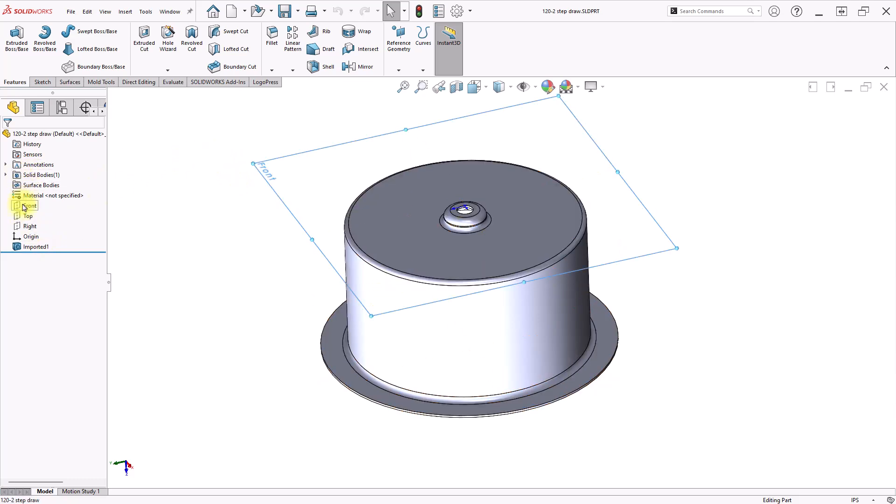
left_click(30, 227)
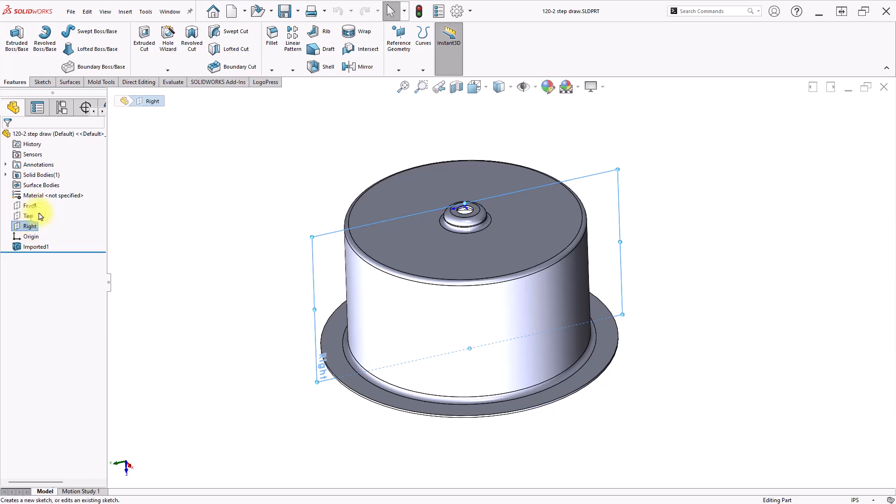
left_click(40, 216)
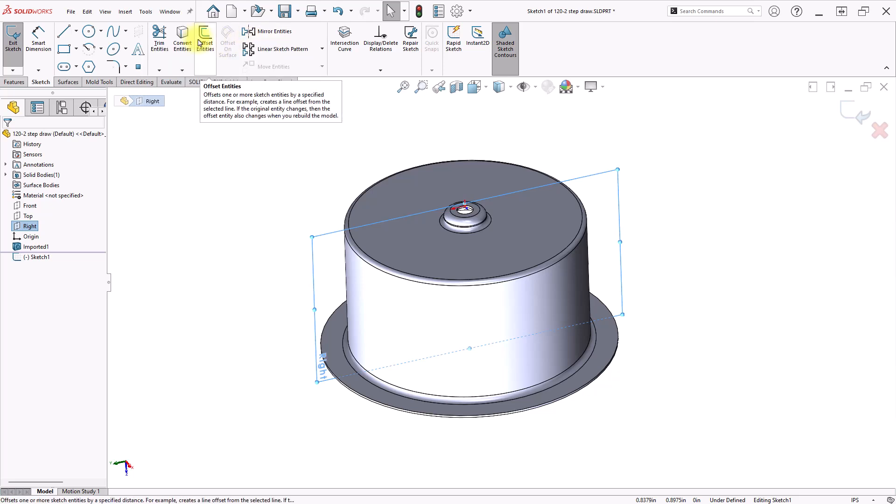
left_click(345, 35)
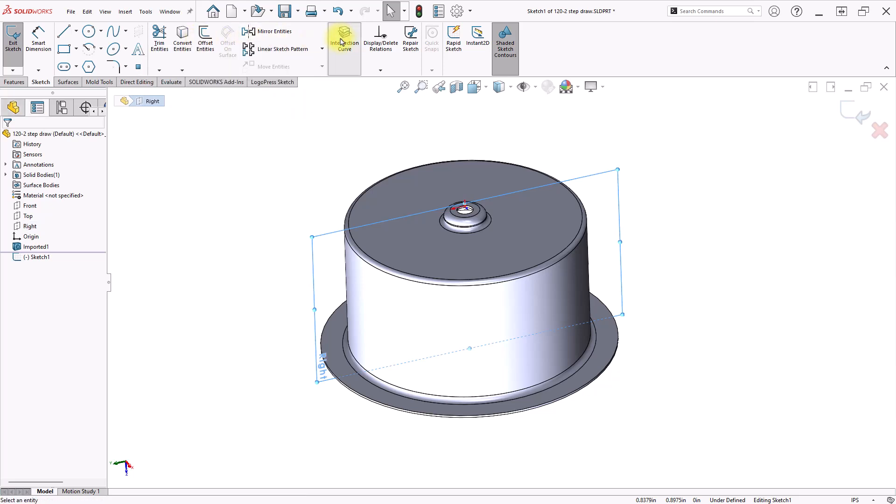
right_click(390, 221)
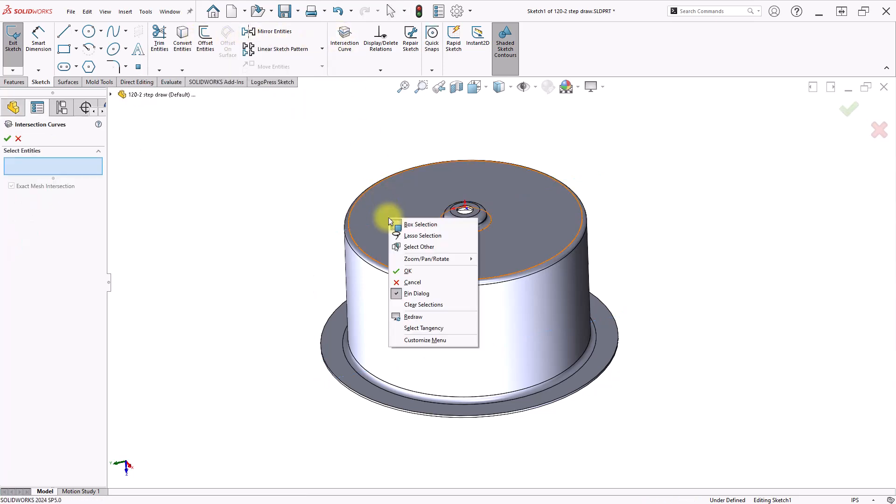
left_click(423, 328)
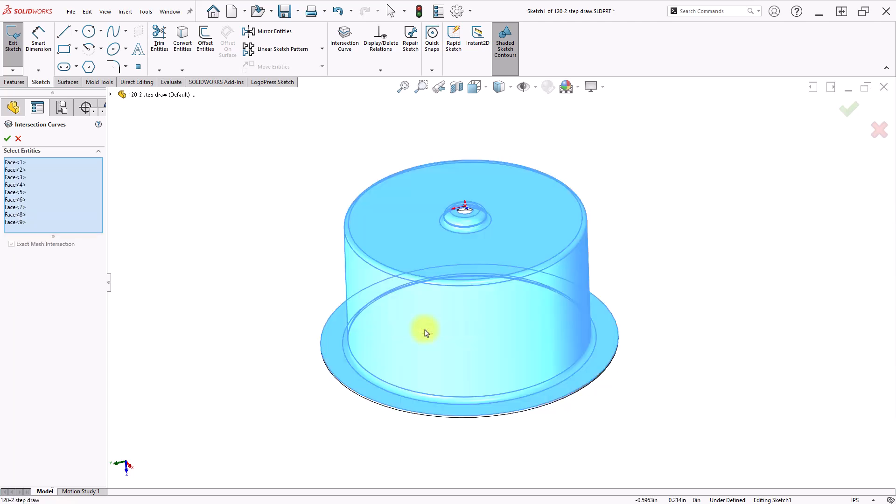
left_click(8, 139)
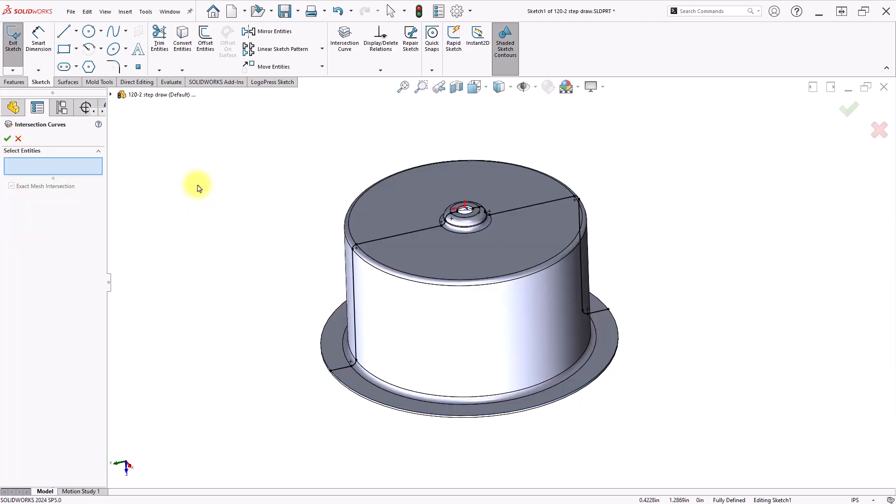
left_click(18, 139)
Step: Sketch a horizontal construction centerline from the origin along the cup's axis, extending past the flange
key("ctrl+4")
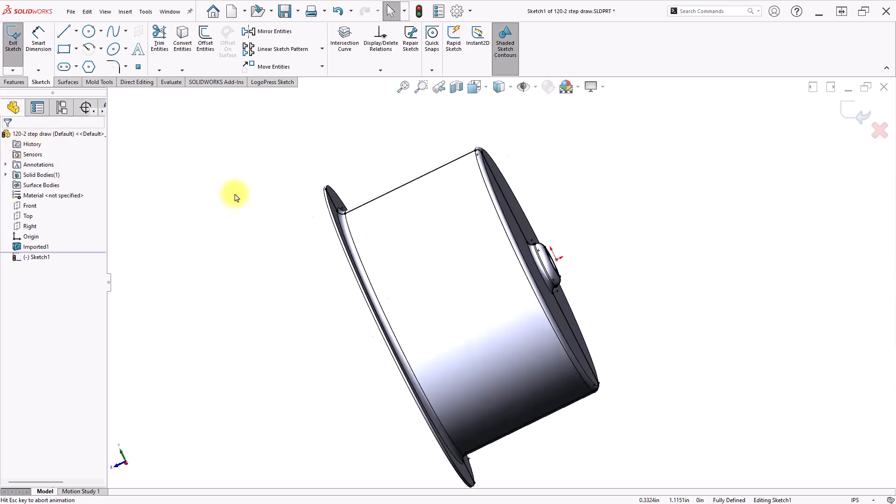
key("s")
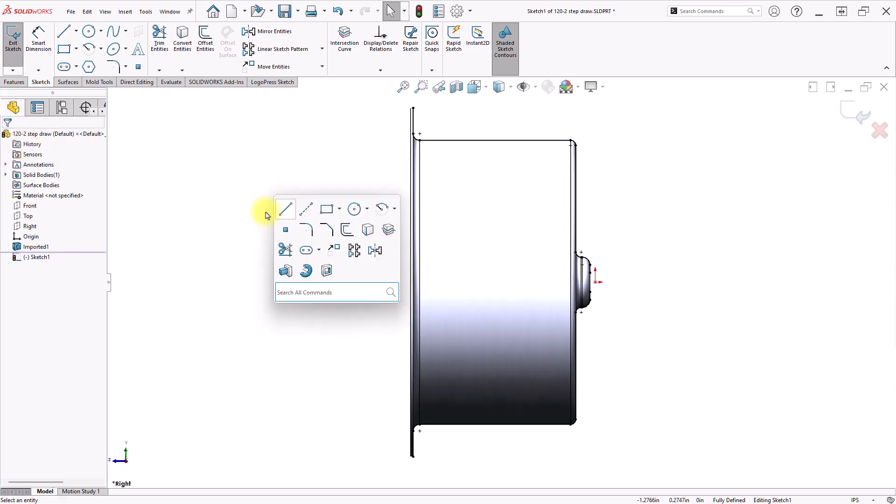
left_click(304, 210)
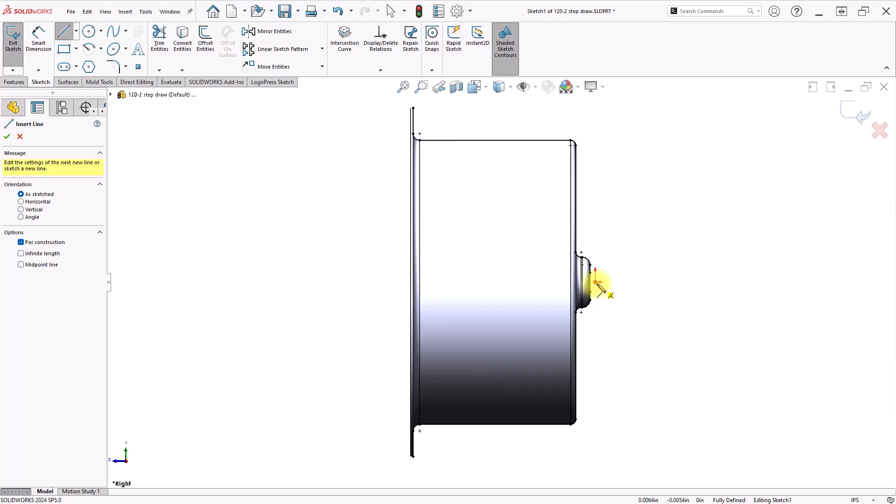
left_click(596, 282)
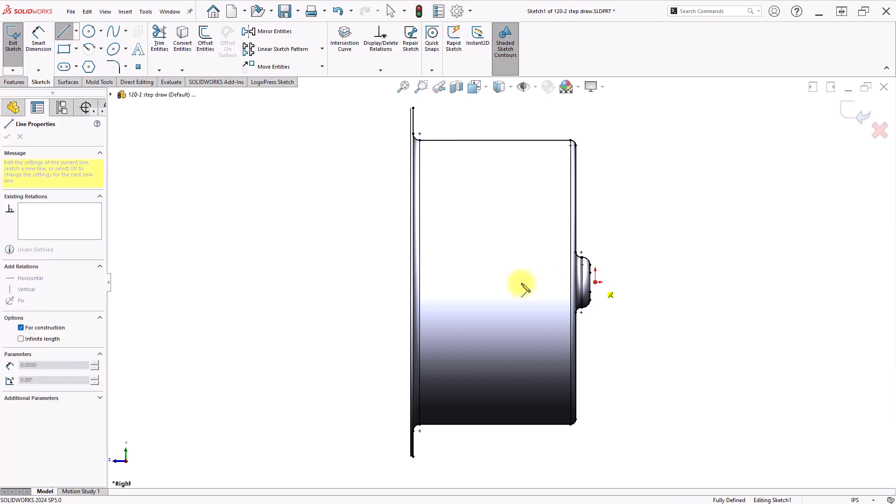
left_click(358, 282)
key("Escape")
Step: Delete the half of the cup's profile curves that lies below the centerline
key("t")
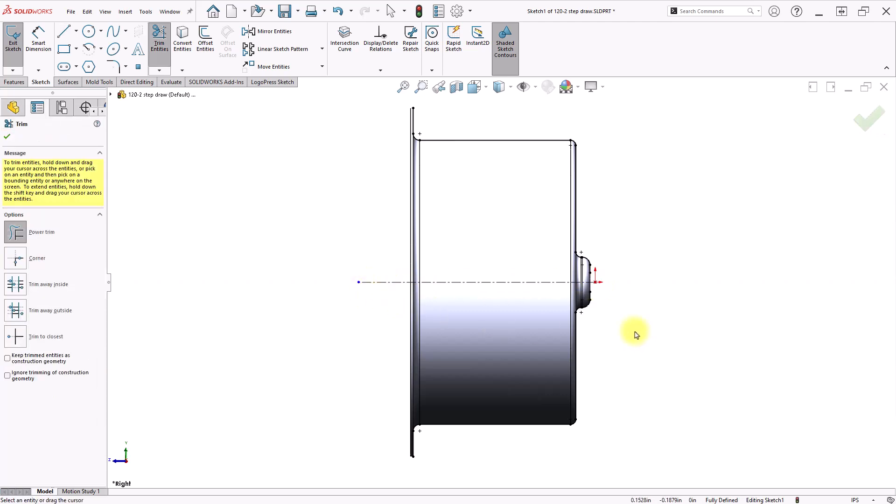
key("Escape")
left_click_drag(389, 477, 633, 292)
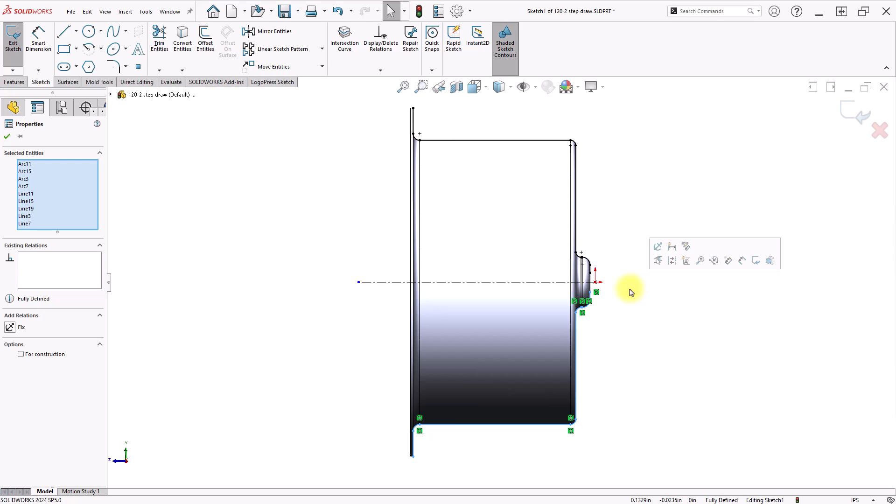
left_click(630, 291)
scroll(595, 248, "down", 3)
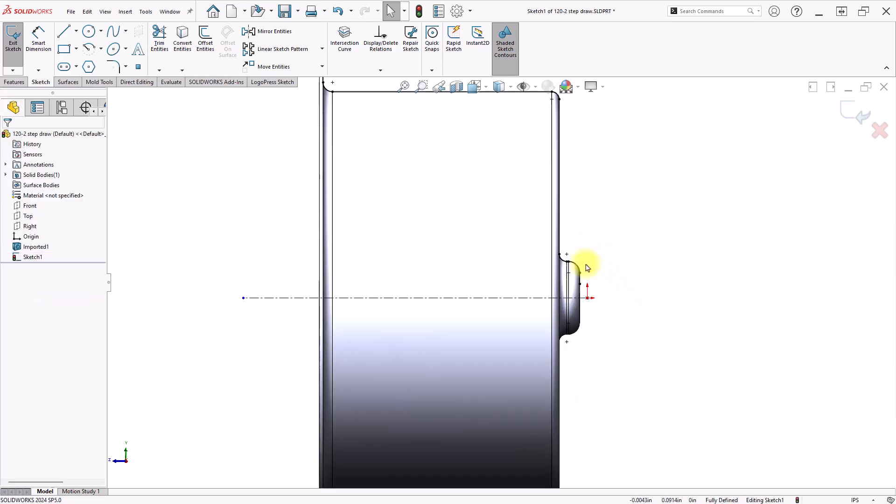
Step: Measure the material thickness between the two parallel faces of the flange
key("s")
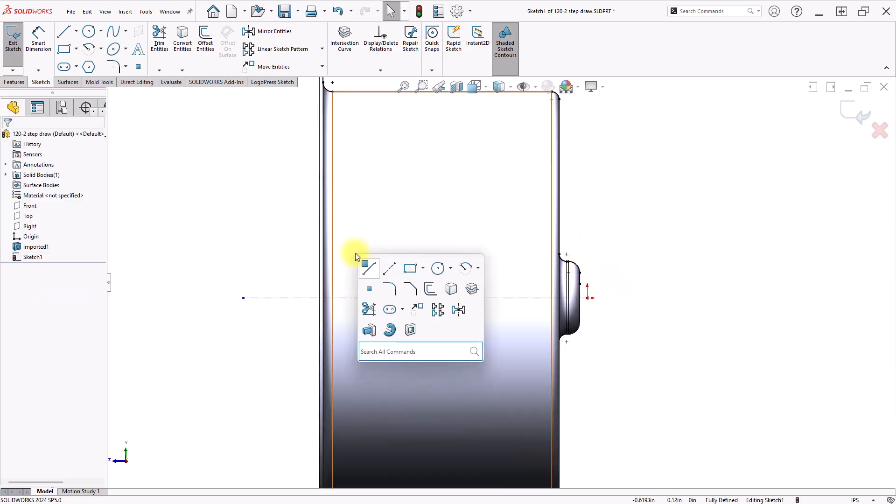
key("m")
middle_click_drag(268, 222, 440, 224)
left_click(330, 233)
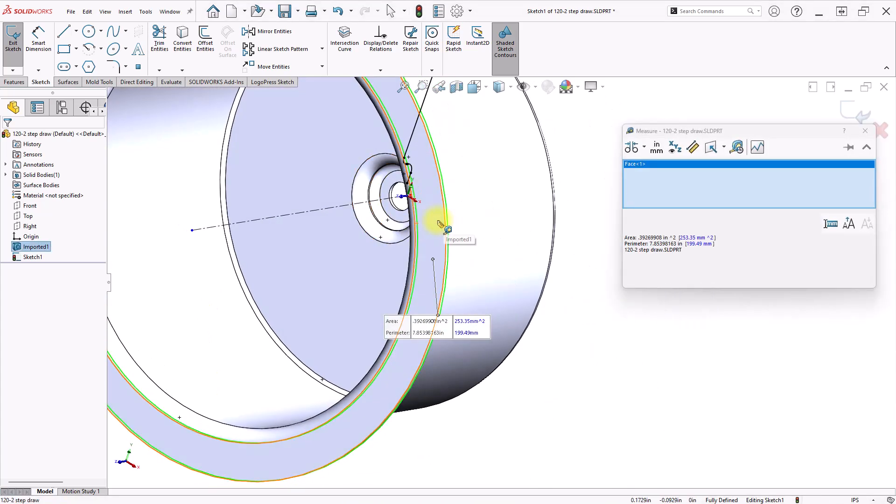
left_click(438, 221)
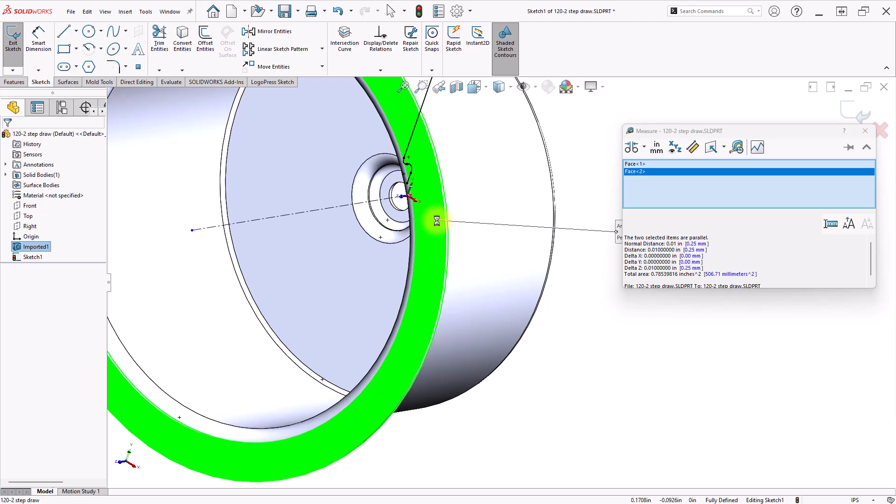
left_click(868, 134)
Step: Offset the whole profile chain 0.01 in toward the inside of the cup, capping the ends with lines
key("Left")
key("Left")
key("Left")
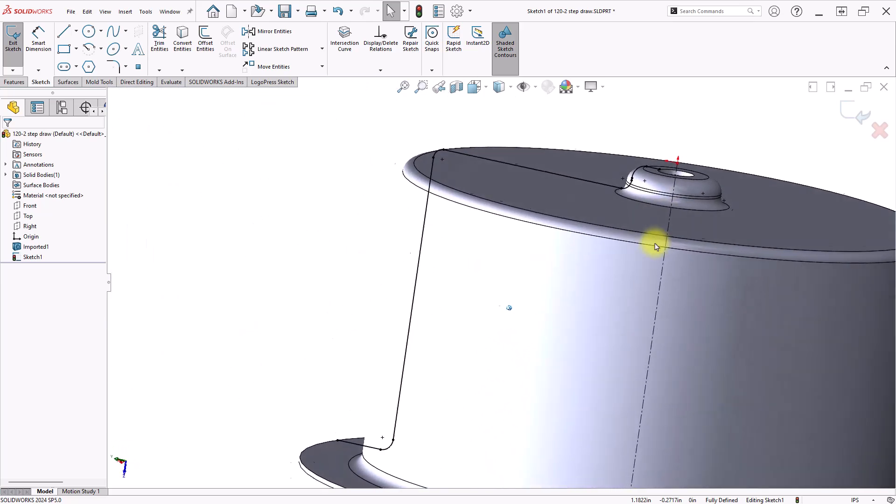
left_click(604, 146)
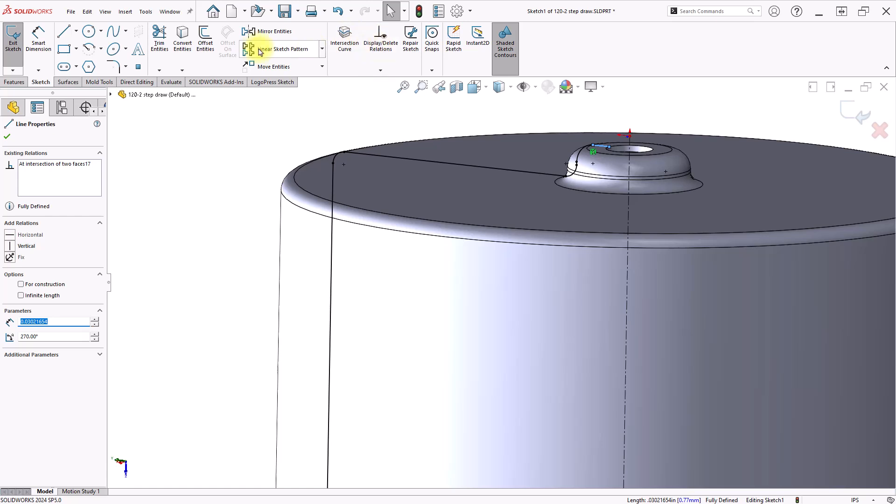
left_click(209, 47)
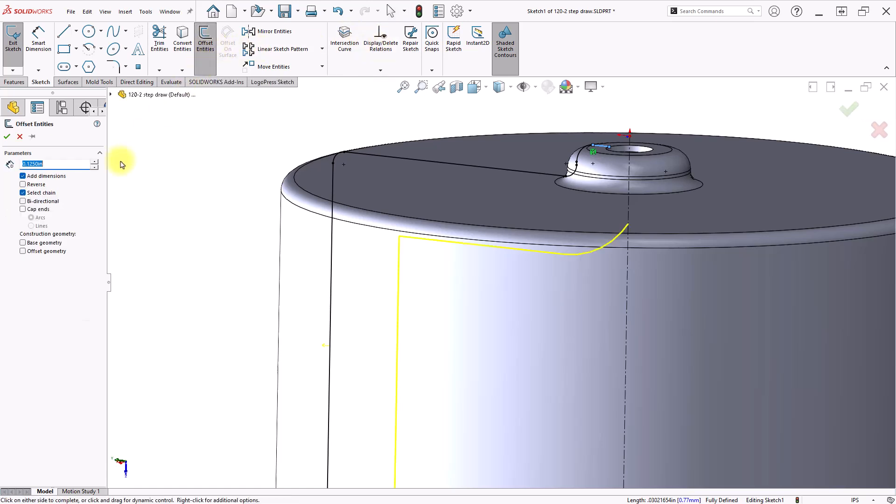
type(".01")
key("Return")
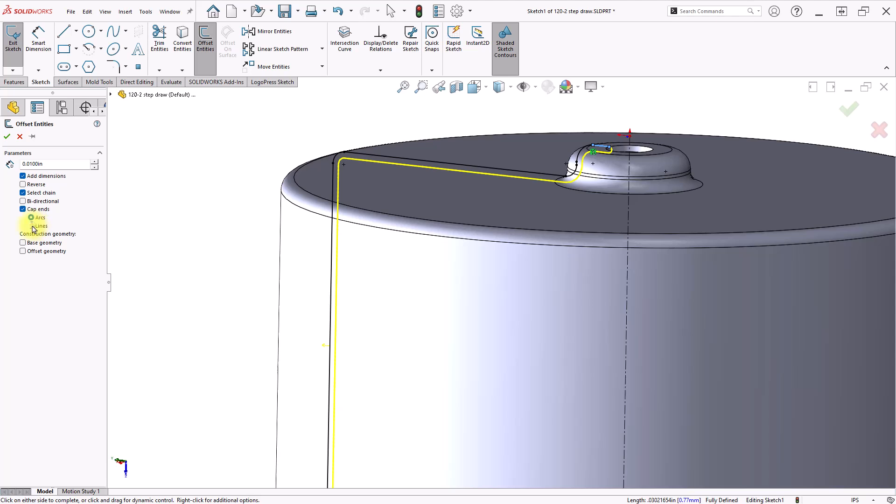
left_click(6, 137)
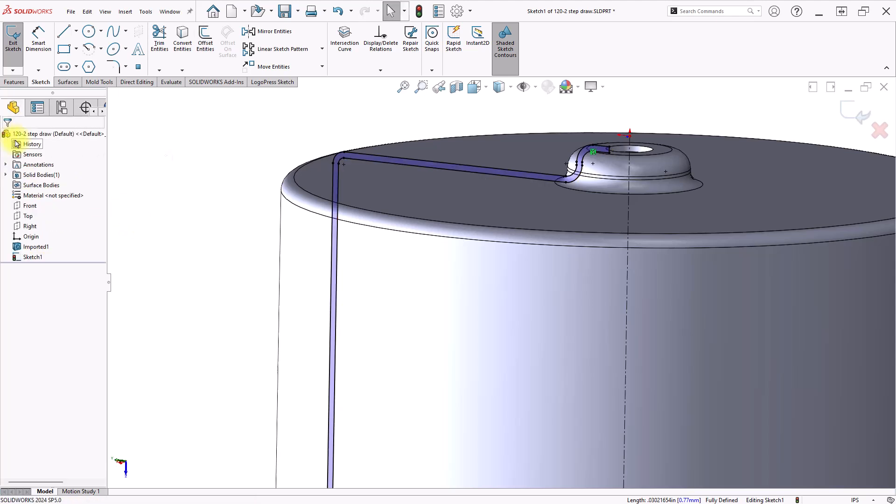
Step: Revolve the closed profile 360 degrees about the centerline as a separate body, without merging the result
key("f")
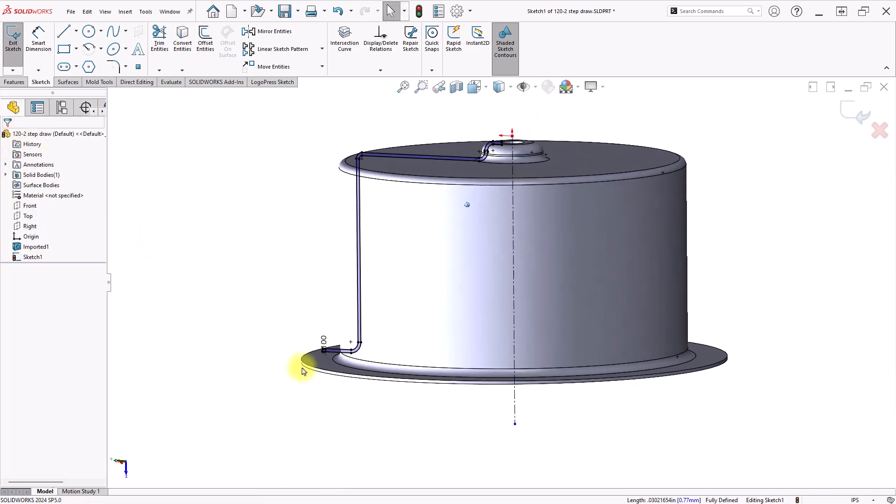
scroll(350, 264, "up", 1)
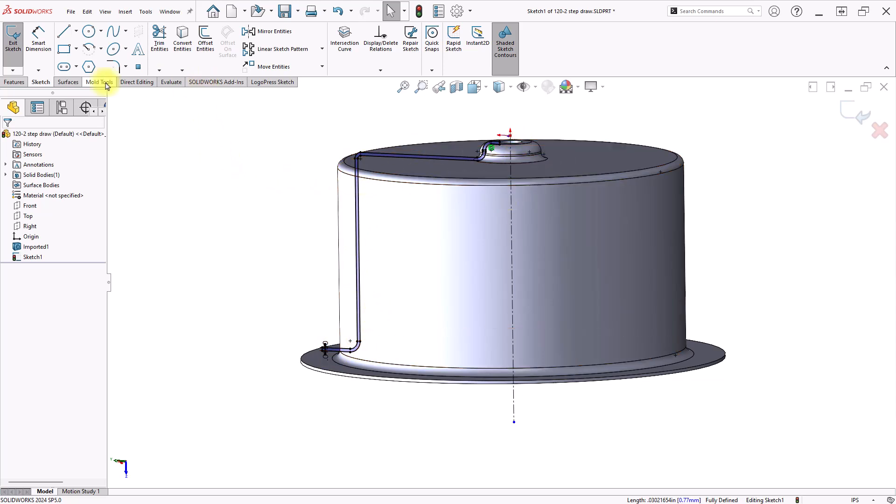
left_click(19, 83)
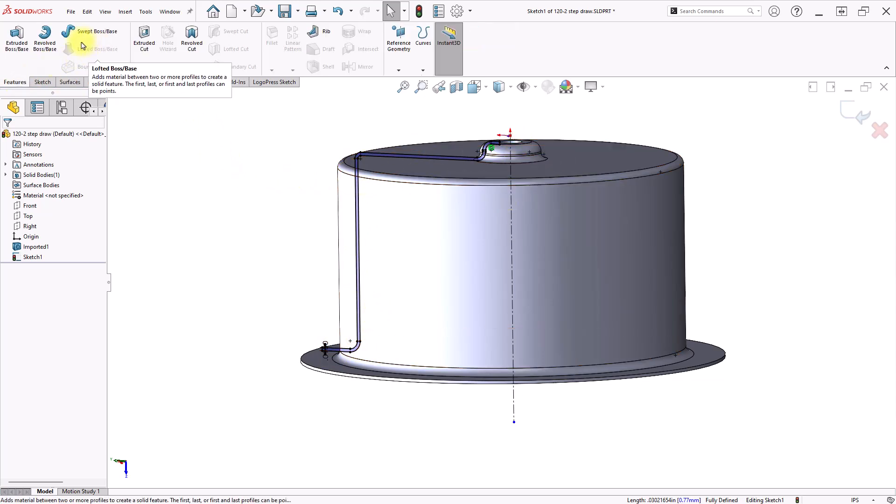
left_click(53, 44)
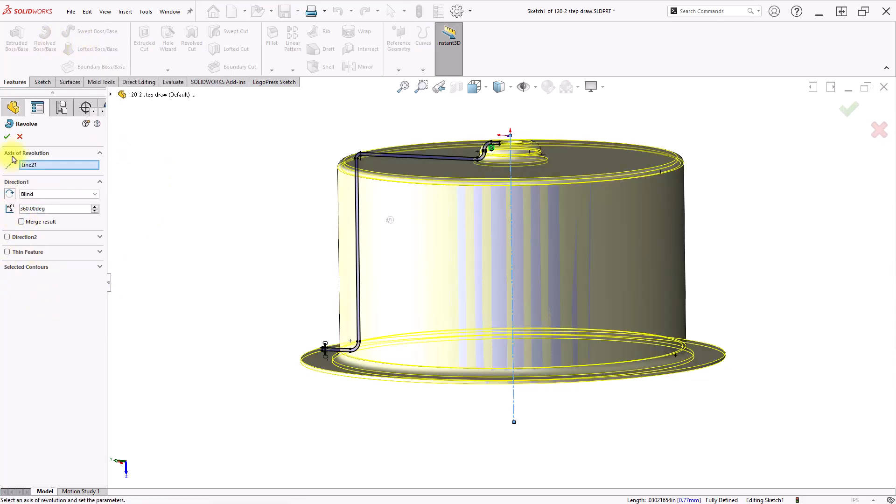
left_click(7, 136)
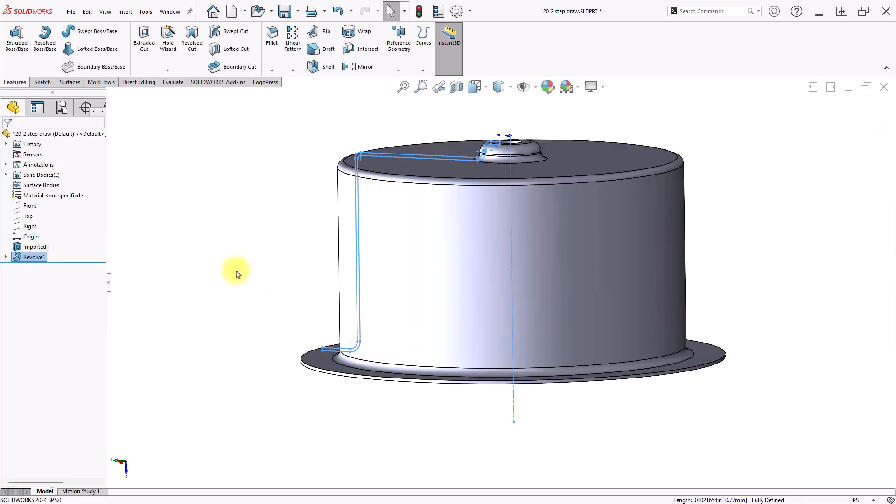
Step: Delete the original Imported1 solid body with Delete/Keep Body, keeping only the revolved body
left_click(5, 175)
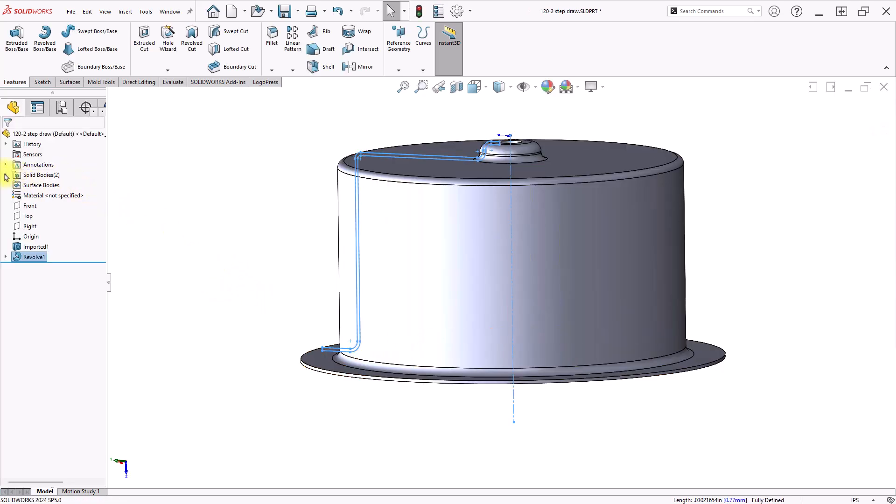
left_click(32, 187)
right_click(32, 187)
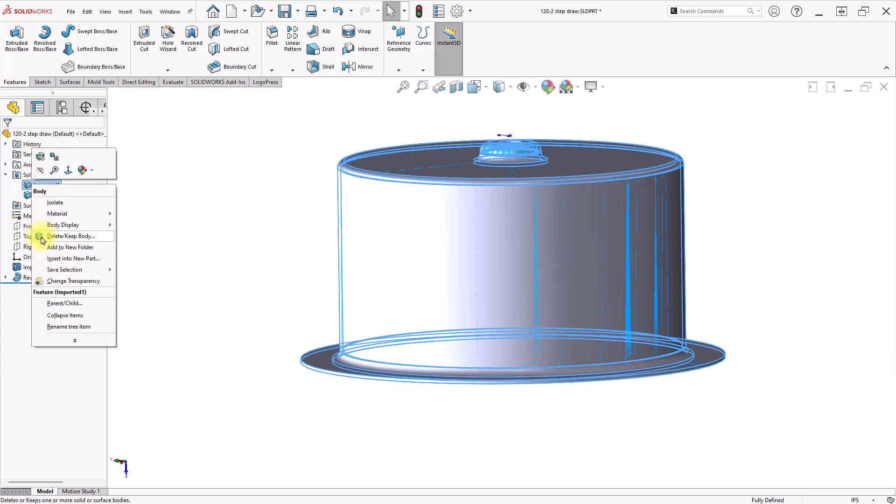
left_click(70, 236)
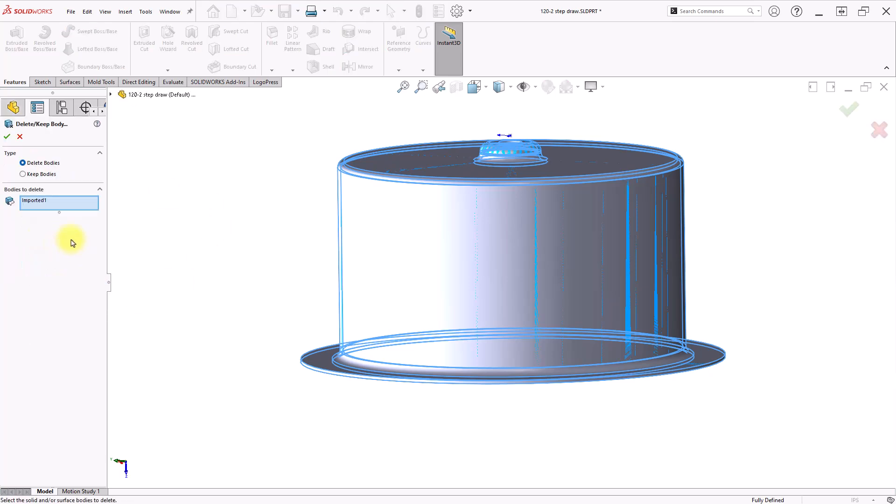
left_click(7, 136)
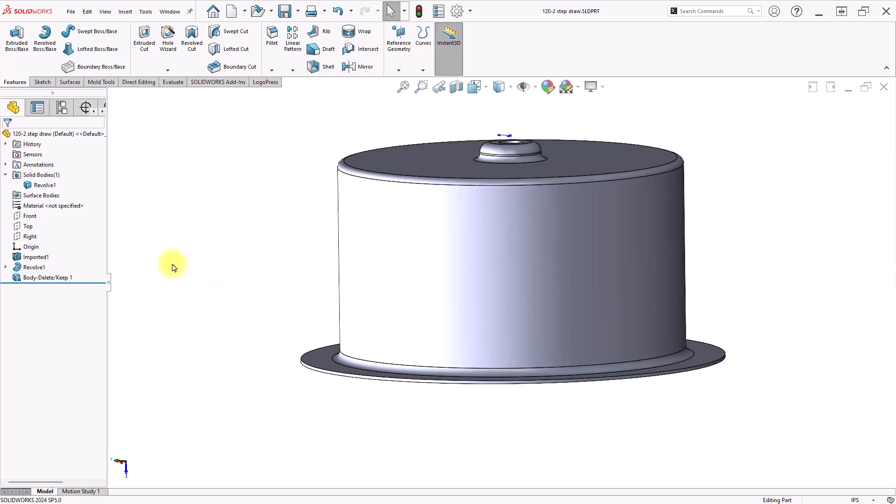
Step: Start Round Draw Part on the revolved cup and review its unstamping stages from flat blank to finished part
left_click(263, 83)
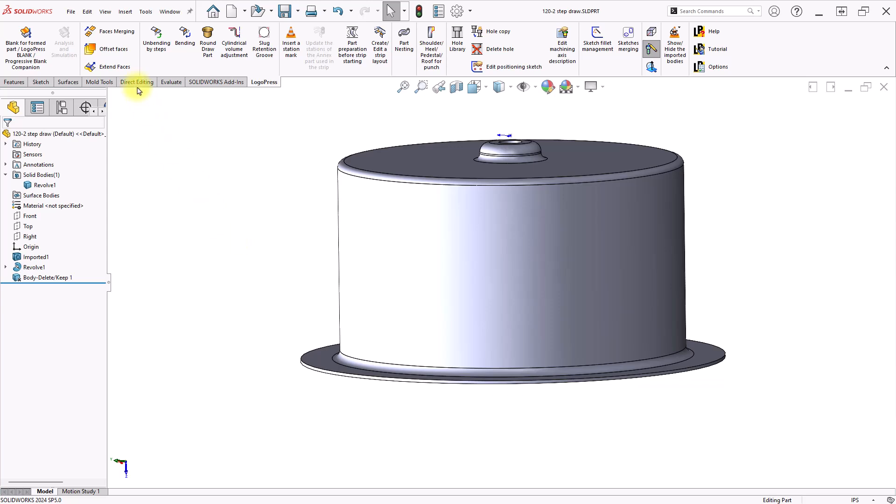
left_click(207, 36)
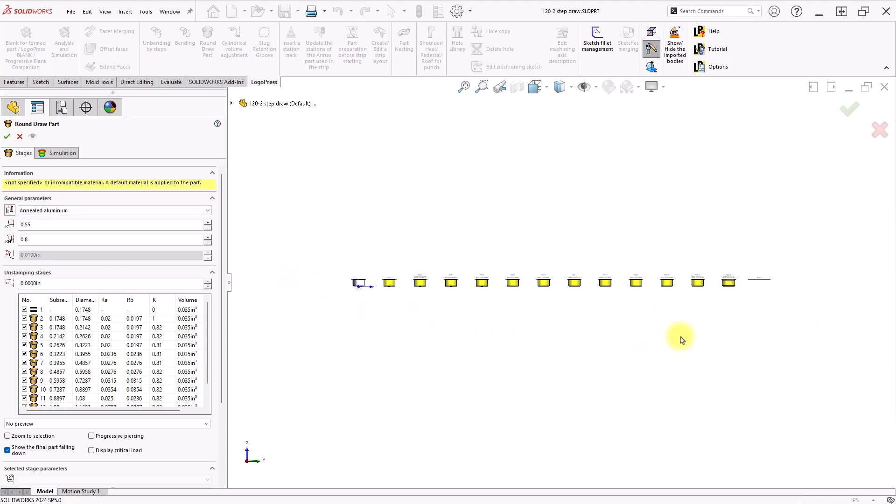
scroll(680, 338, "down", 8)
scroll(687, 339, "down", 3)
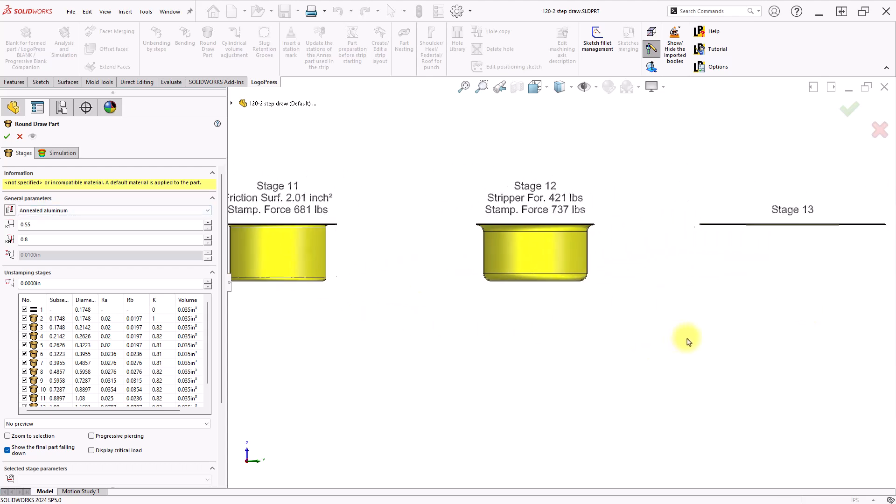
scroll(686, 341, "left", 15)
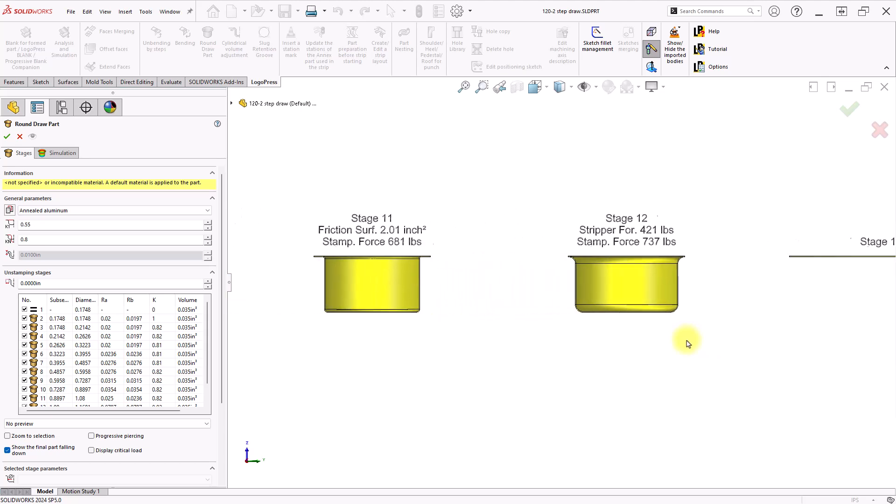
scroll(686, 344, "left", 15)
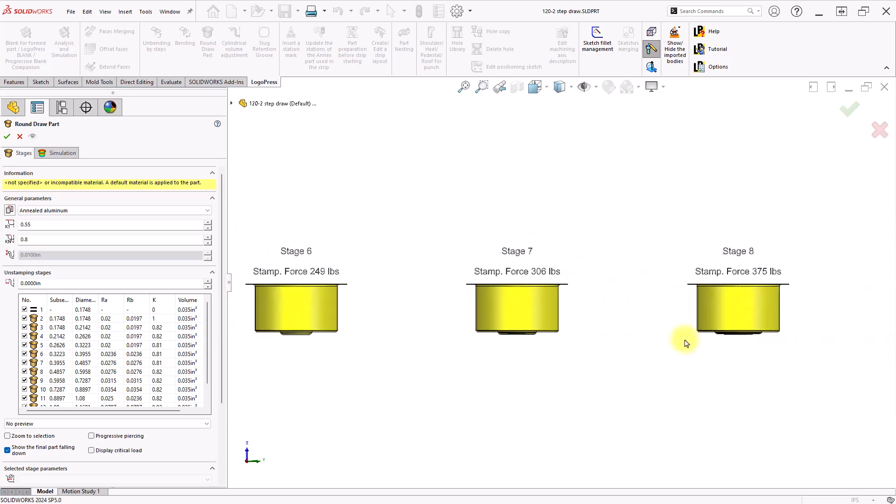
scroll(687, 343, "left", 15)
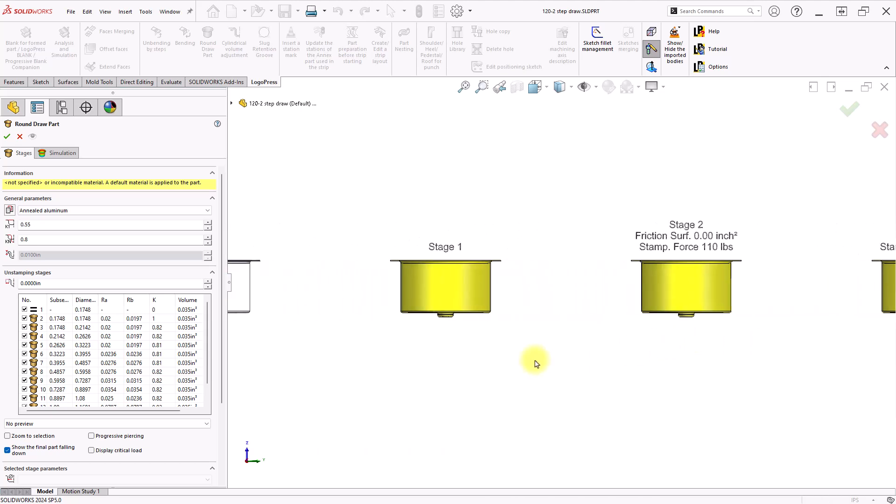
scroll(368, 266, "up", 6)
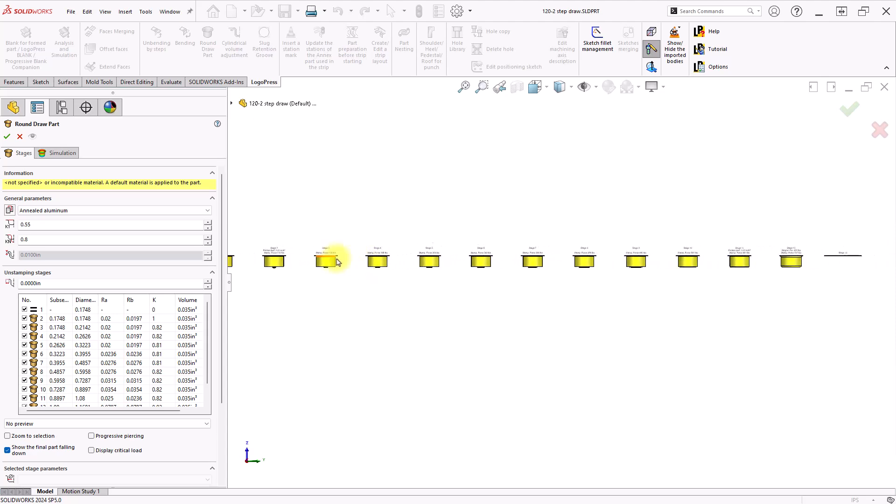
Step: Set the round draw material to Deep-drawing sheet steel
left_click(43, 211)
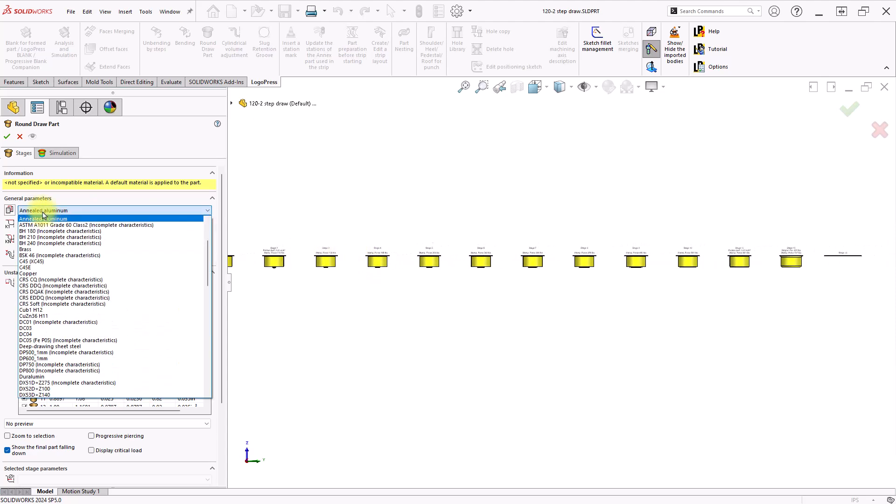
mouse_move(210, 277)
left_mouse_down()
mouse_move(208, 372)
mouse_move(222, 281)
left_mouse_up()
left_click(29, 335)
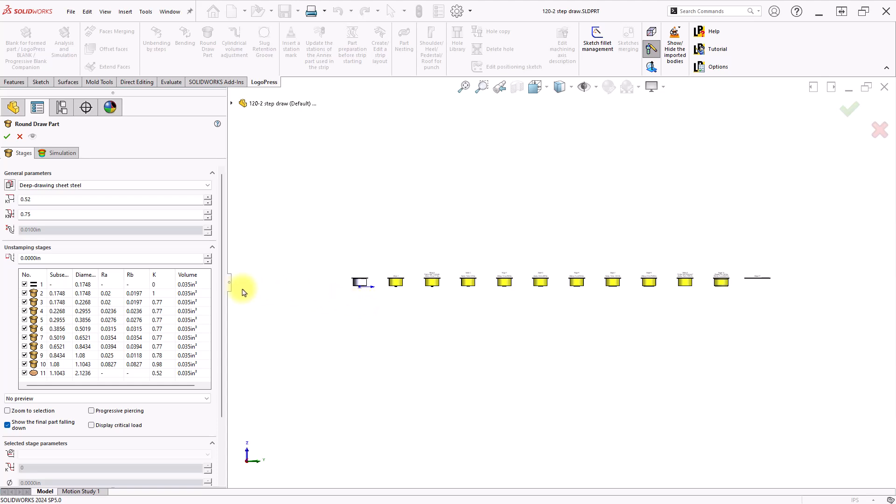
Step: Add a 0.02 in addendum to the flange radius and generate the draw stages, keeping the falling final part configuration
left_click(41, 258)
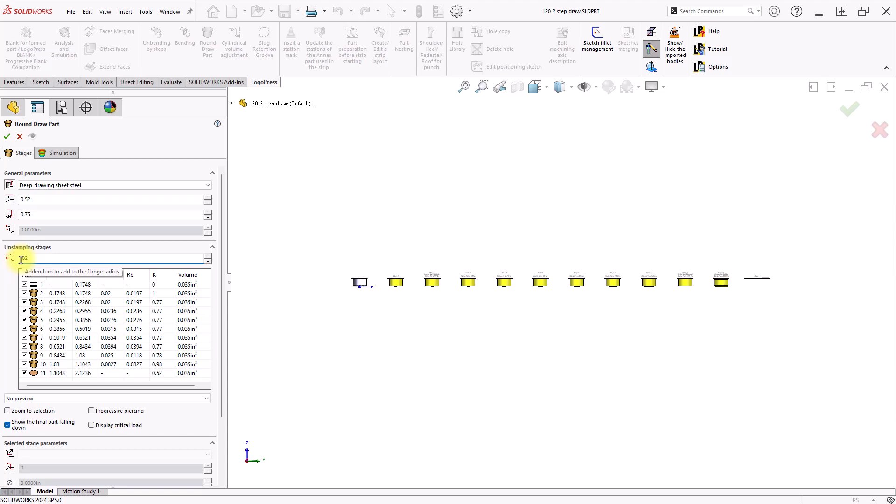
key("Return")
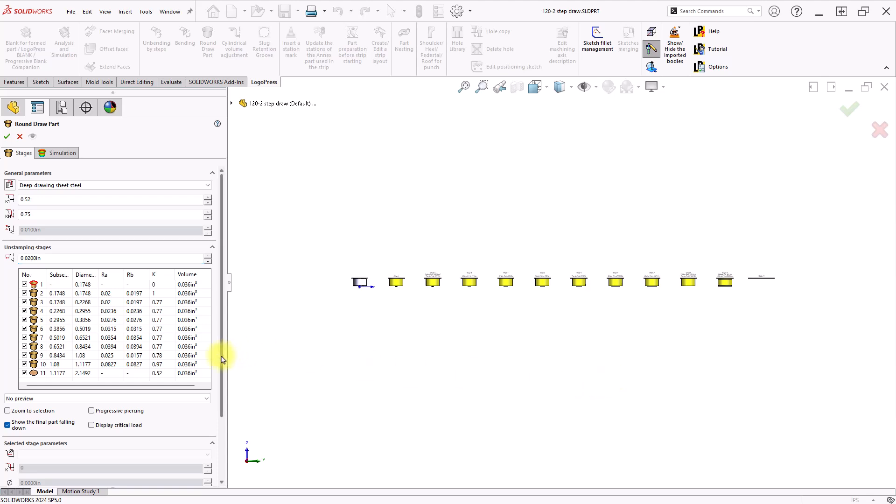
mouse_move(222, 359)
left_mouse_down()
mouse_move(214, 396)
mouse_move(182, 399)
left_mouse_up()
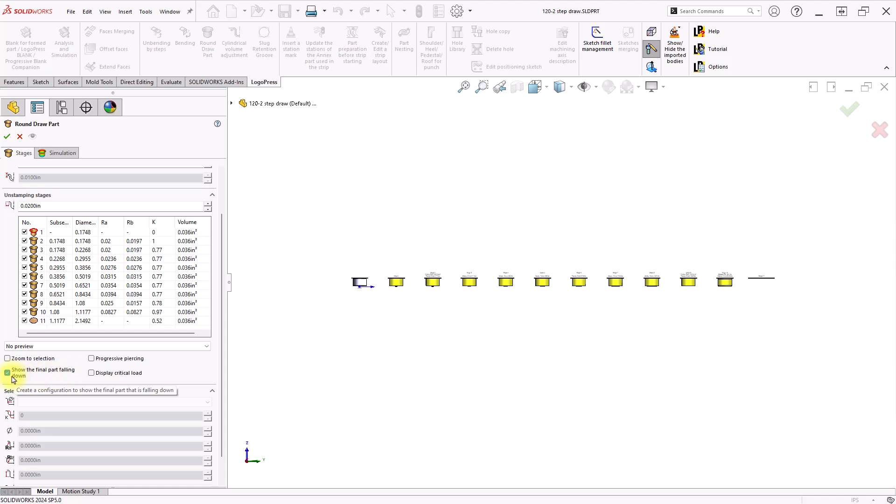
left_click(8, 137)
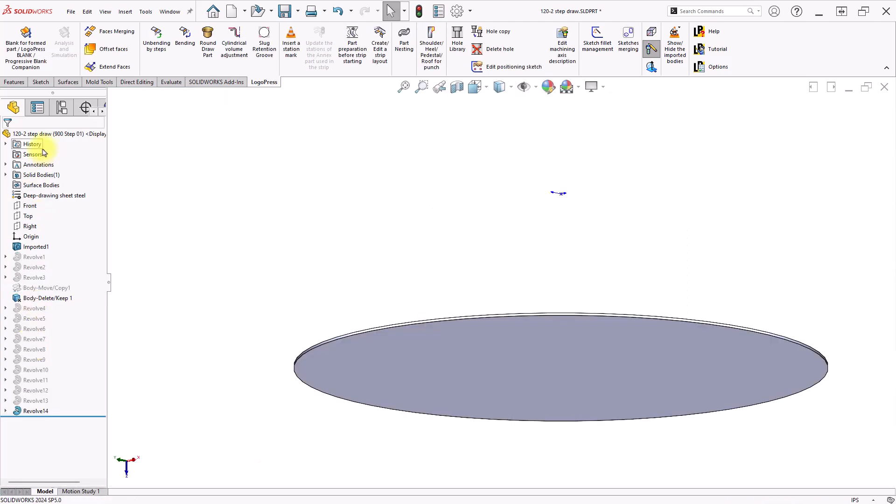
Step: Check the generated stage configurations and save the part
left_click(61, 110)
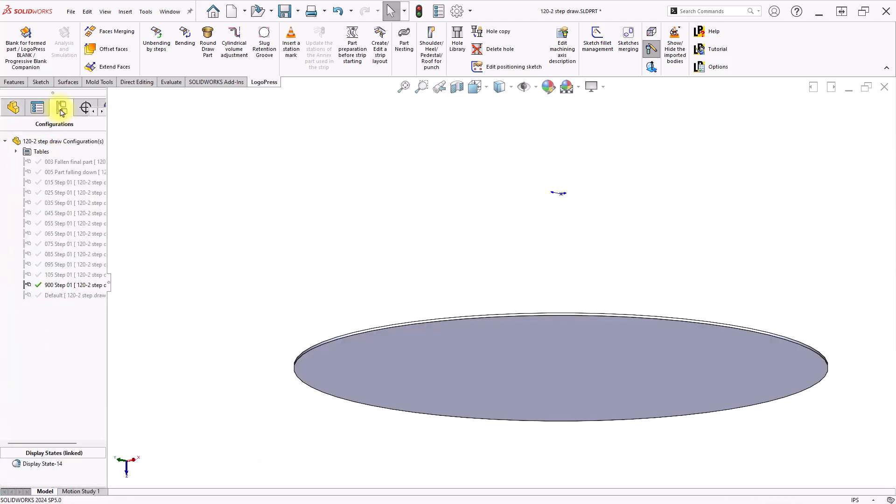
left_click(13, 107)
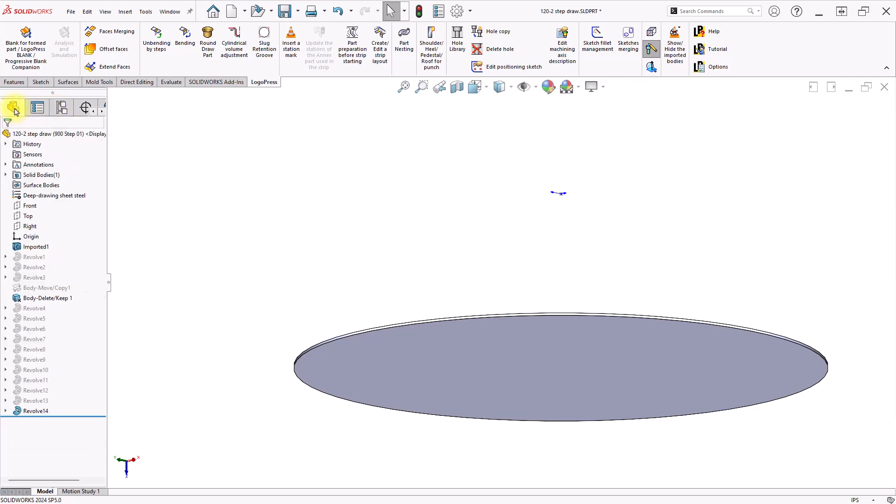
left_click(284, 12)
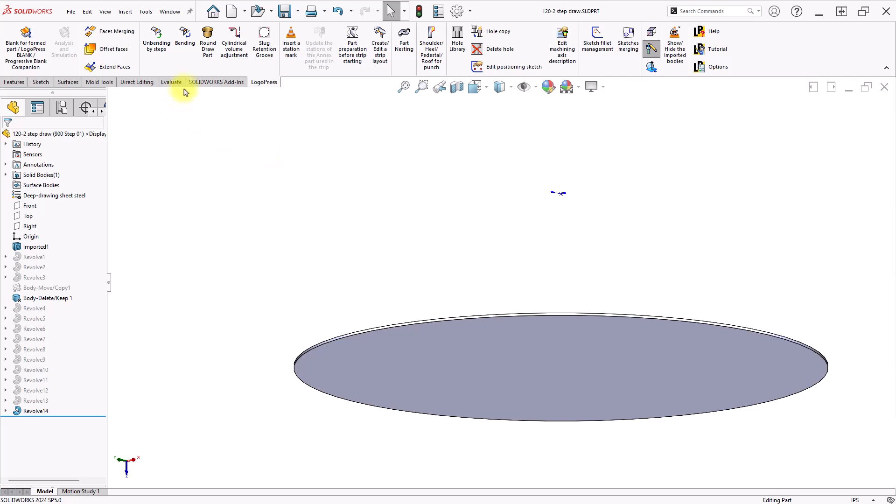
Step: Start a strip layout for the draw part with file name Strip assembly, prefix 120- and the 3 webs or more link type
left_click(380, 56)
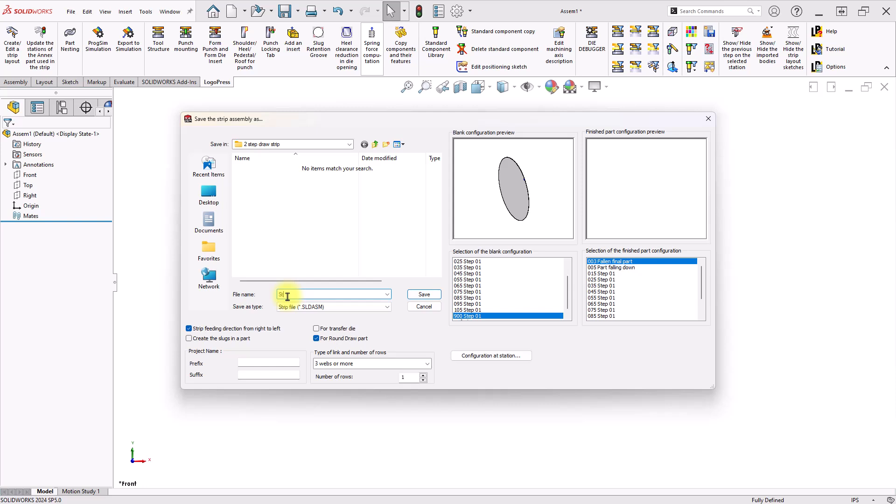
type("ssembly")
left_click(247, 364)
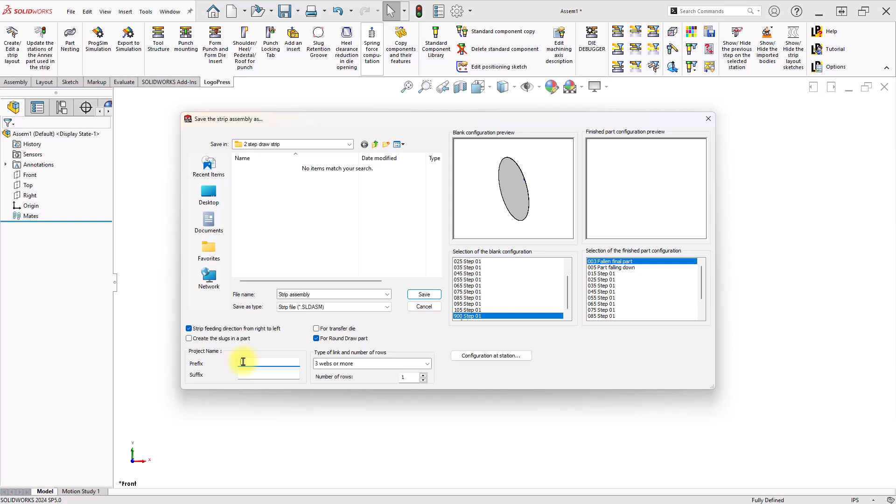
type("120-")
left_click(427, 364)
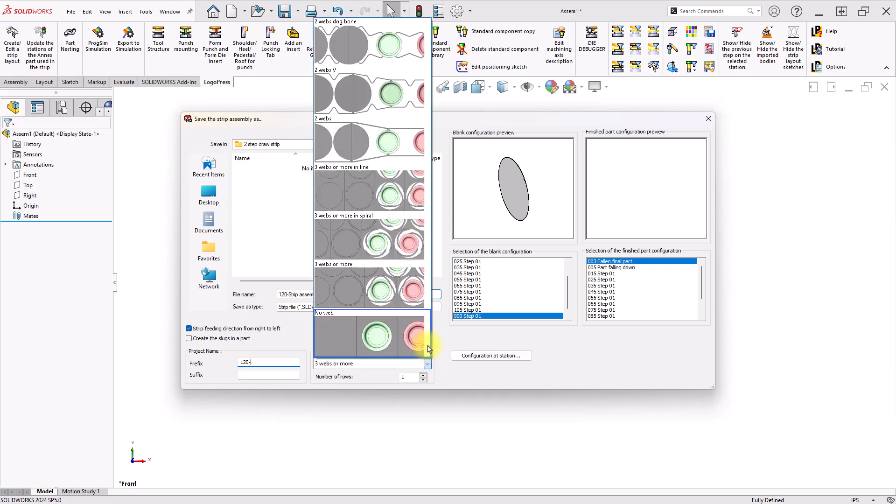
left_click(351, 287)
Step: Review and accept the configurations assigned to the stations, and save the strip assembly to build the layout
left_click(504, 358)
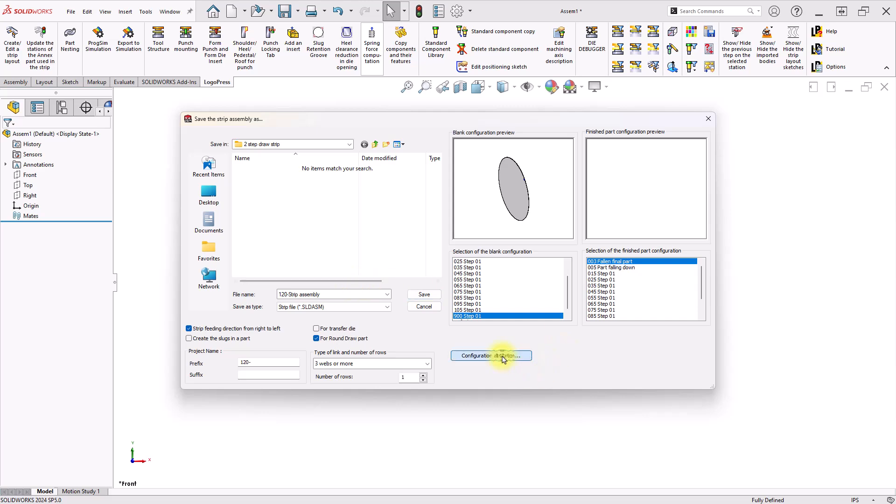
left_click_drag(450, 202, 456, 120)
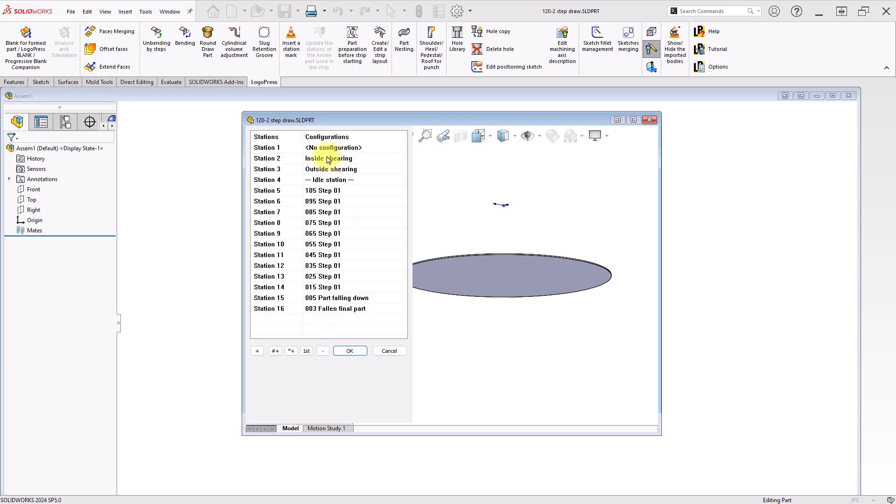
left_click(348, 351)
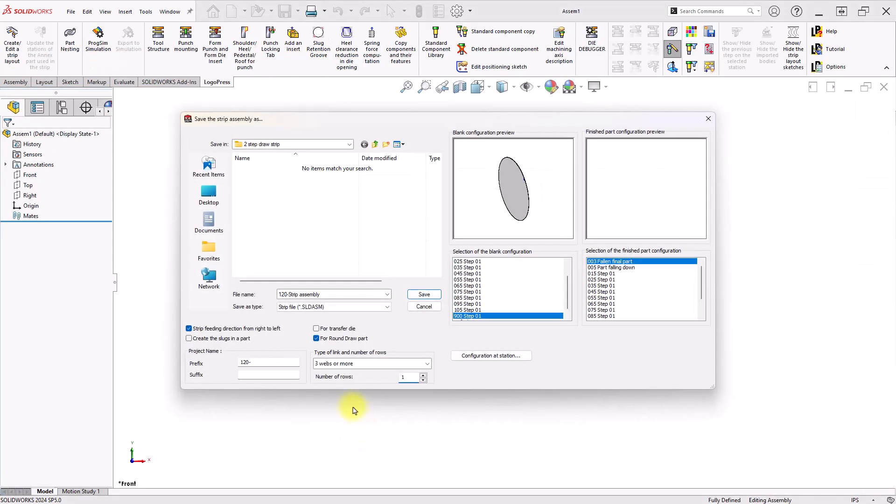
left_click(423, 297)
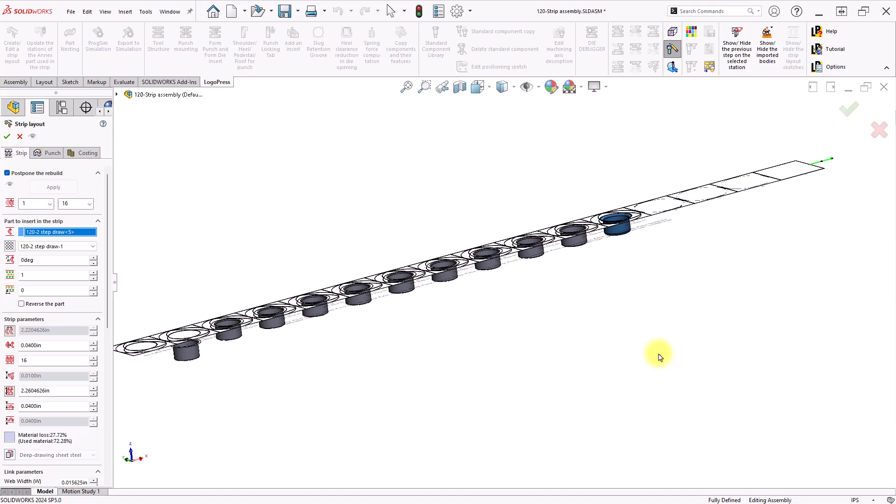
Step: Unlock the strip pitch and set it to 2.25 in
key("ctrl+1")
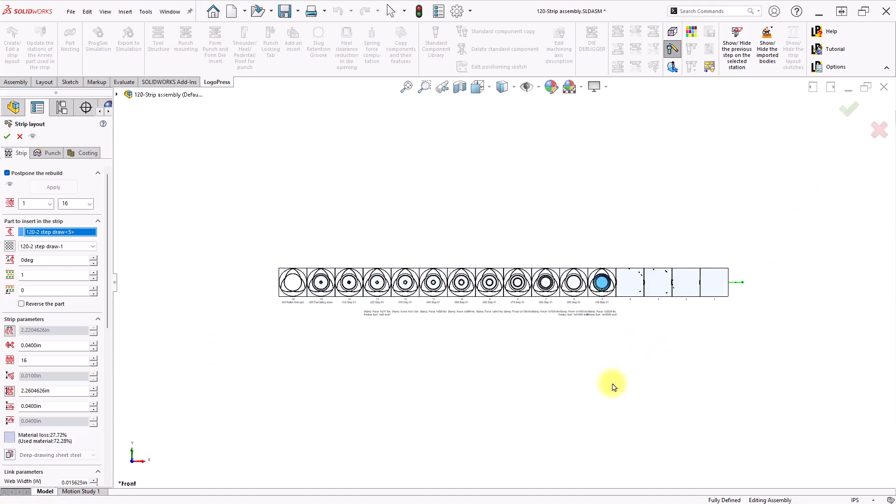
scroll(613, 387, "down", 5)
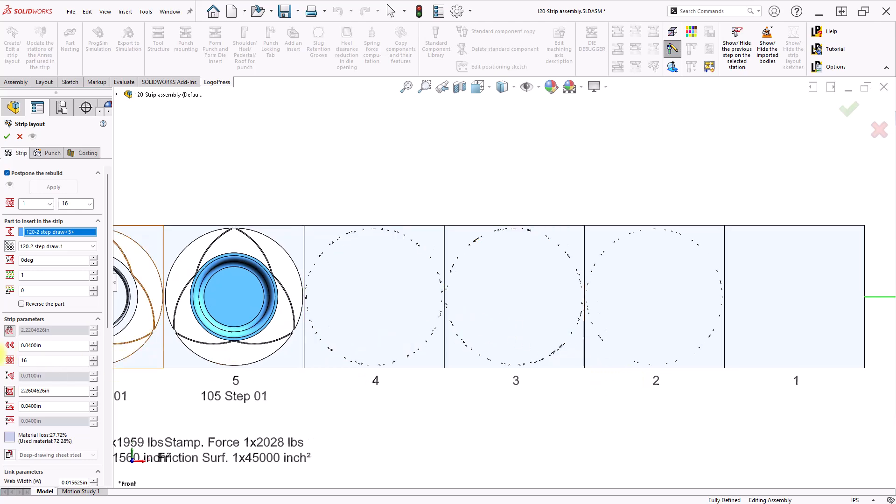
left_click(9, 330)
left_click_drag(55, 330, 26, 336)
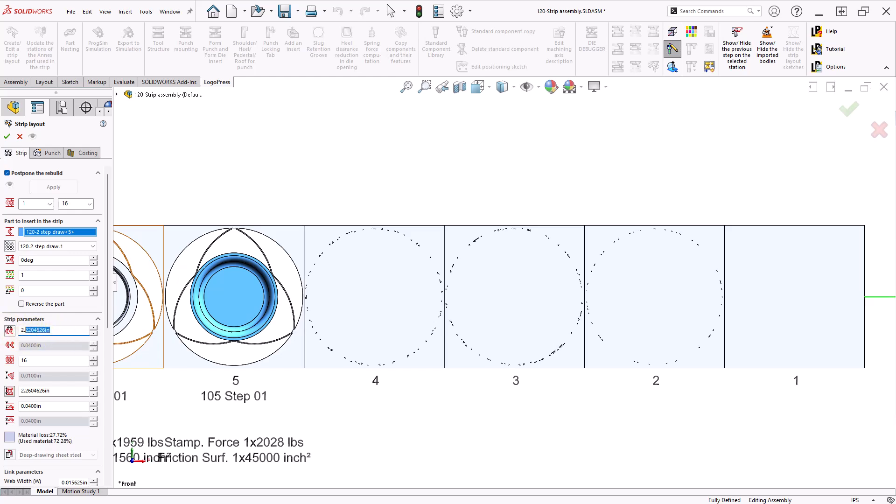
type("25")
key("Return")
left_click(72, 457)
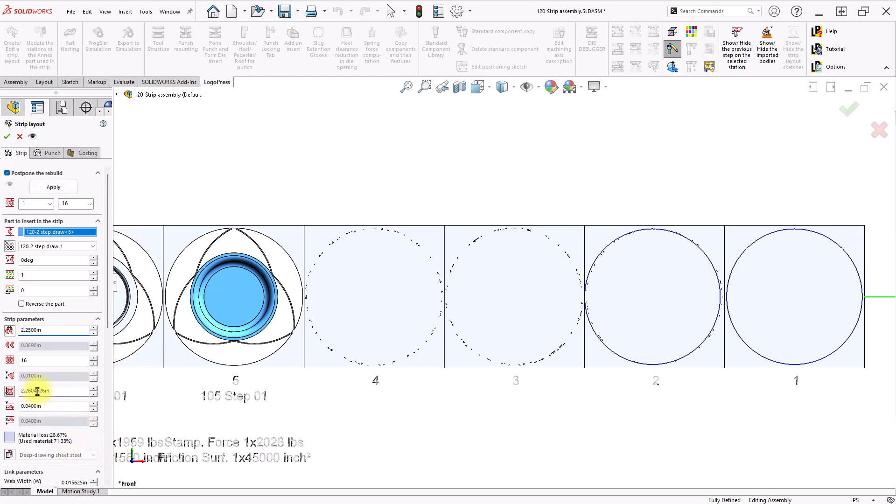
Step: Set the strip width to 2.3 in and apply the strip parameters to the layout
double_click(55, 390)
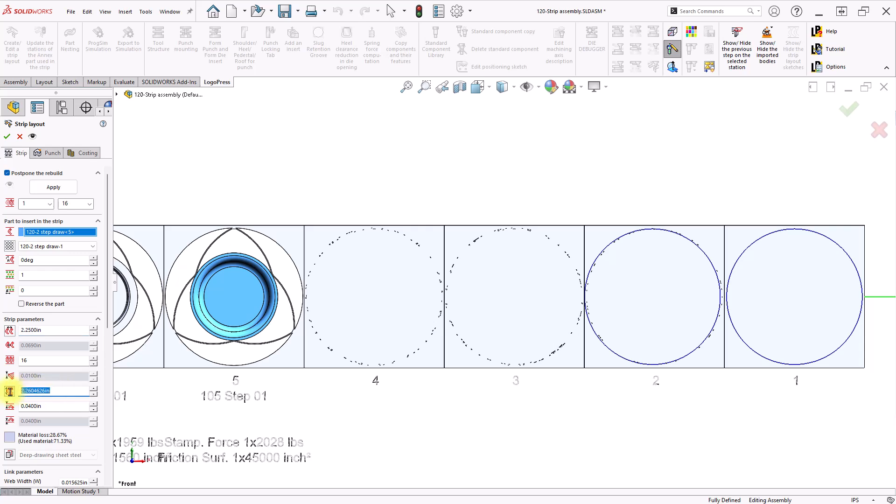
type("2.3")
key("Return")
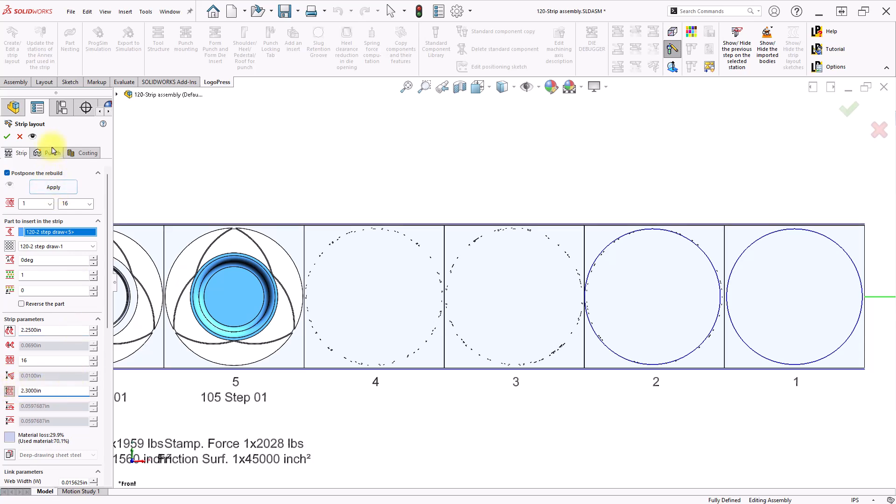
left_click(41, 188)
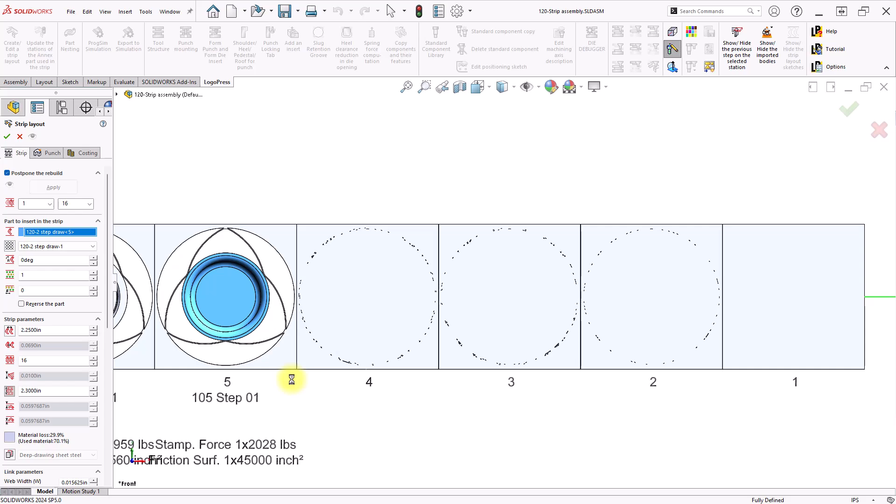
Step: Set the Web Width (W) of the link parameters to 0.02 in
scroll(292, 379, "down", 5)
scroll(292, 380, "down", 2)
scroll(293, 381, "up", 1)
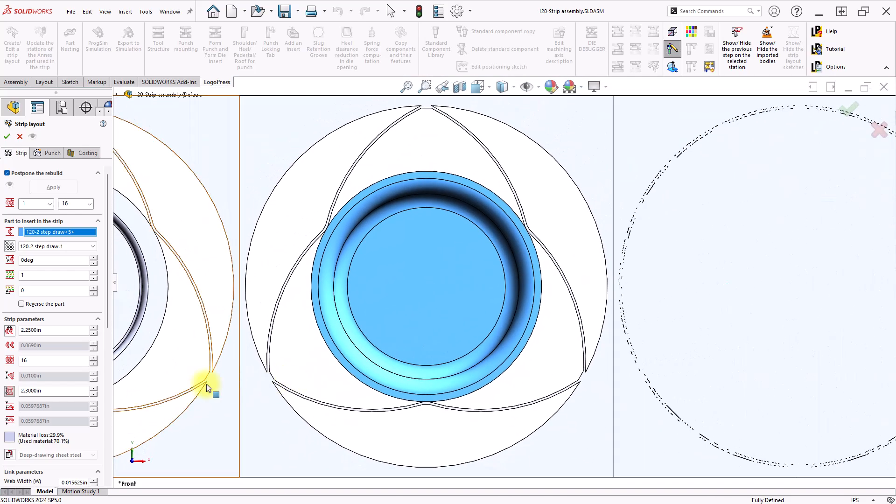
left_click_drag(111, 299, 113, 436)
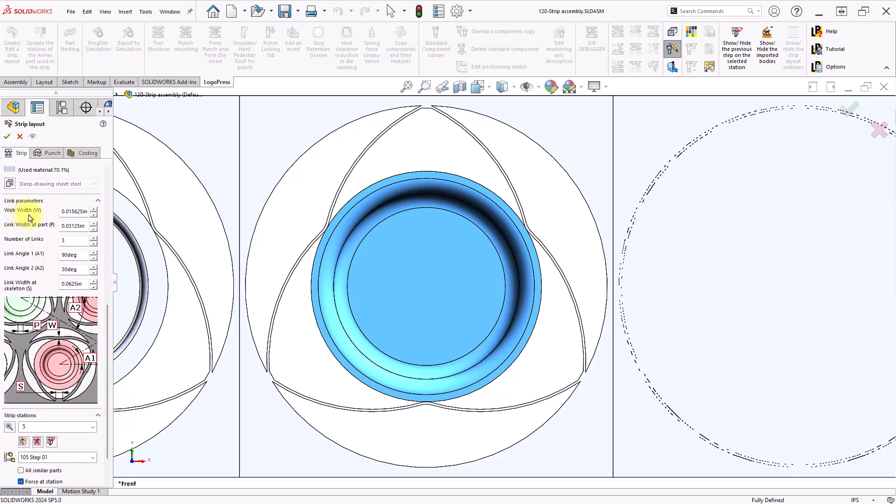
left_click_drag(61, 211, 124, 220)
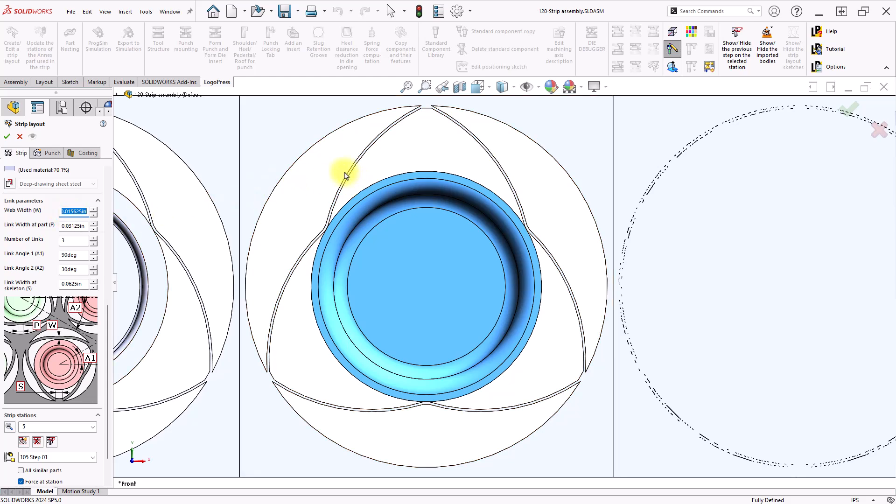
type(".02")
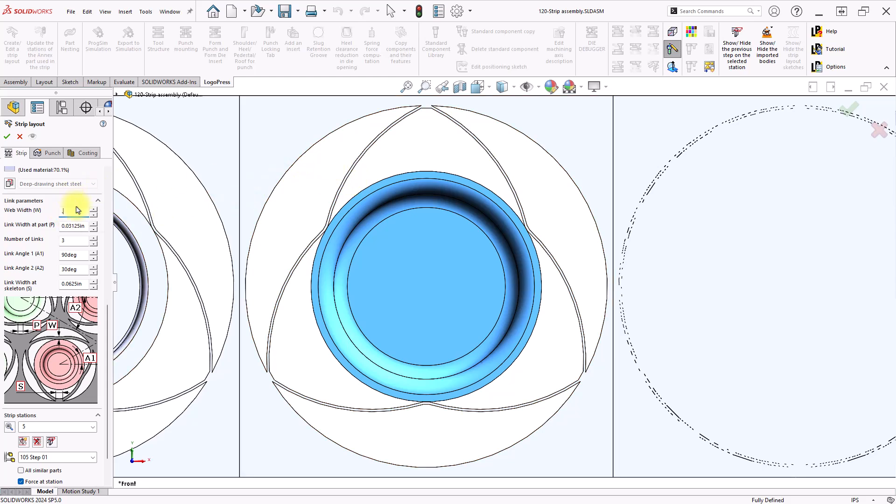
key("Return")
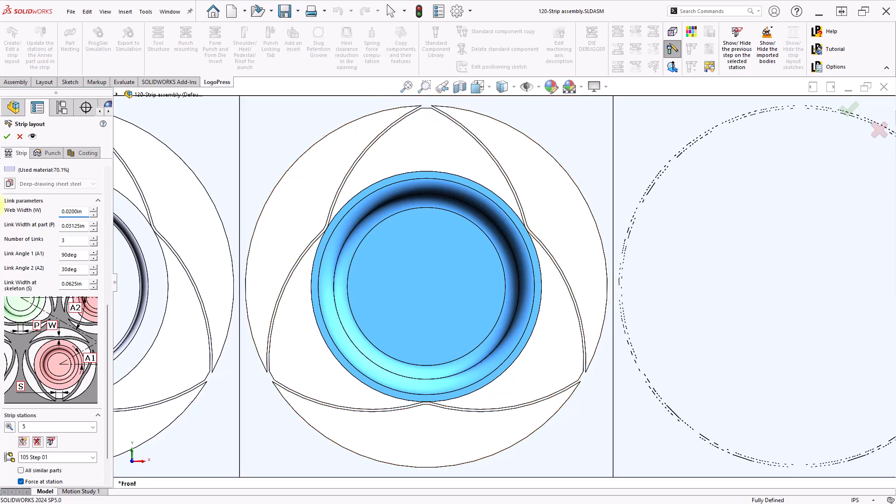
Step: Set the link width at the part (P) and at the skeleton (S) to 0.1 in and apply them to the strip layout
left_click(61, 226)
type("0.1")
key("Return")
left_click(75, 284)
type(".")
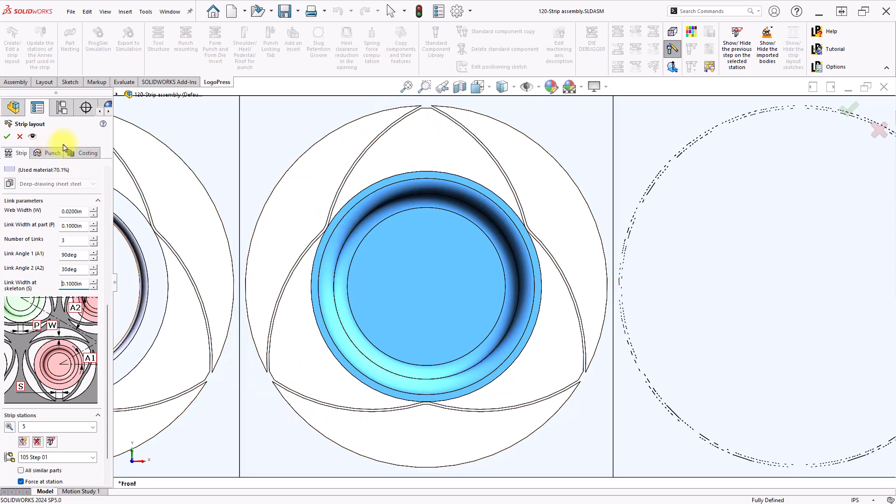
scroll(110, 174, "up", 2)
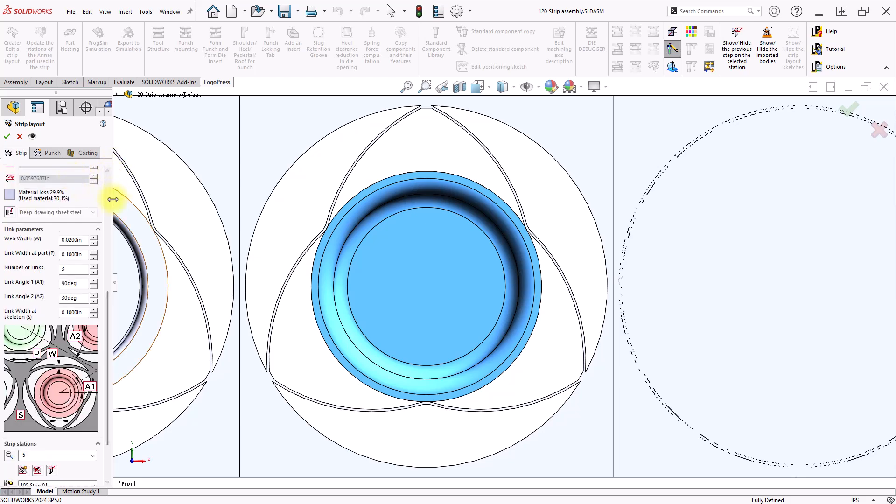
scroll(110, 196, "up", 5)
left_click(50, 187)
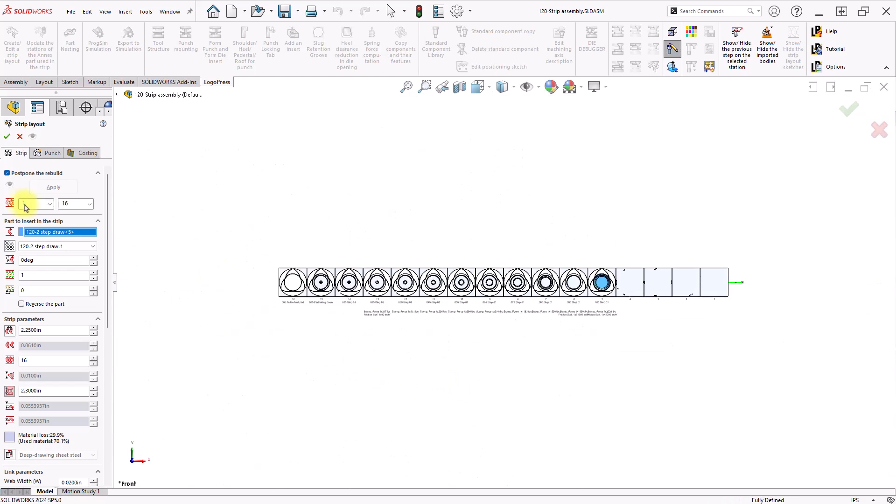
Step: Accept the strip layout and update its strip information, including creation of a joined part for the drawings
left_click(7, 138)
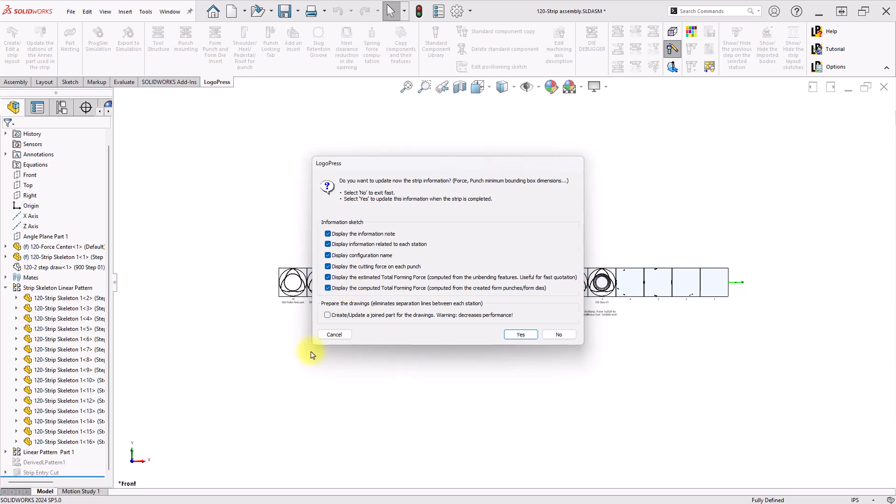
left_click(330, 317)
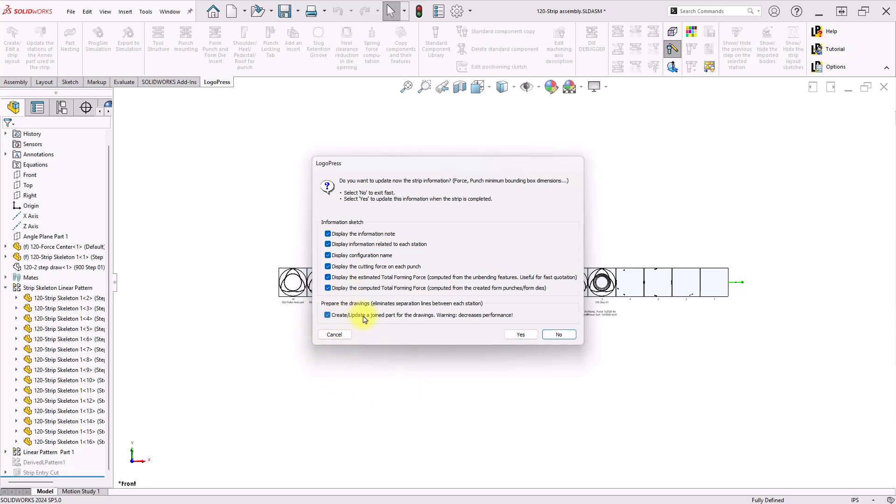
left_click(521, 335)
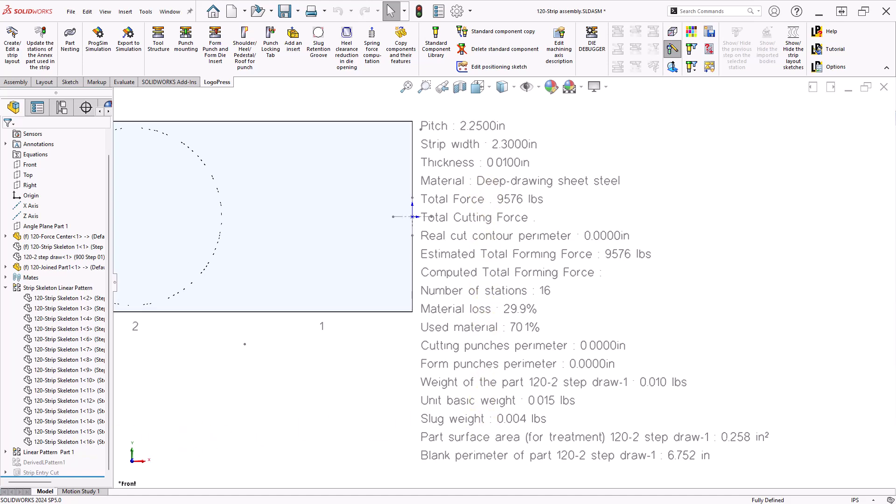
Step: Switch to File Explorer, open the strip summary information workbook in Excel to examine it, and return to the whole strip in SOLIDWORKS
key("alt+Tab")
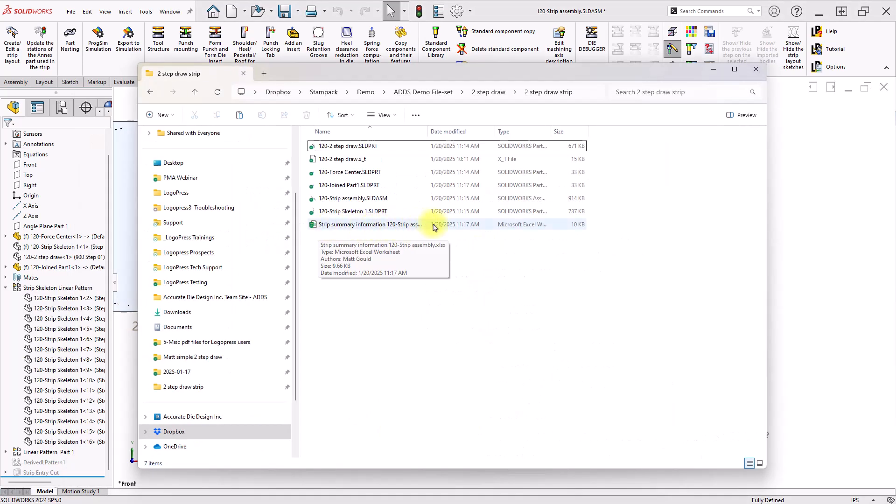
left_click(363, 226)
double_click(363, 226)
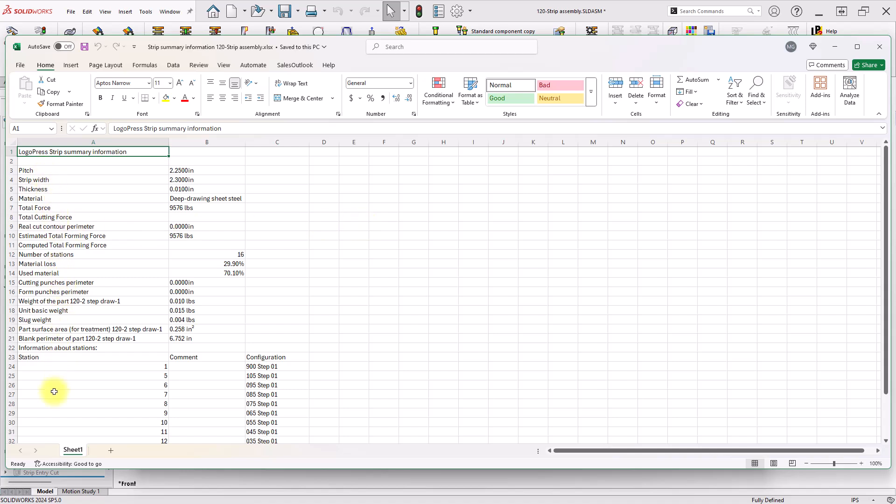
left_click(835, 47)
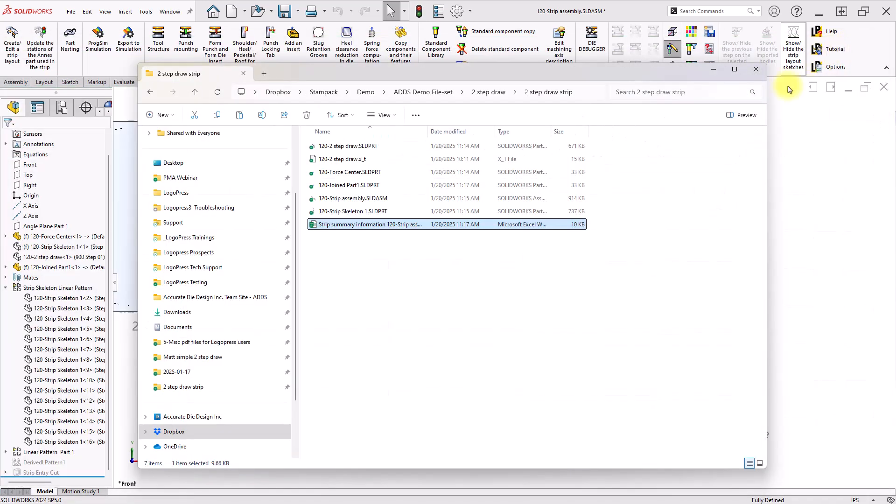
left_click(708, 68)
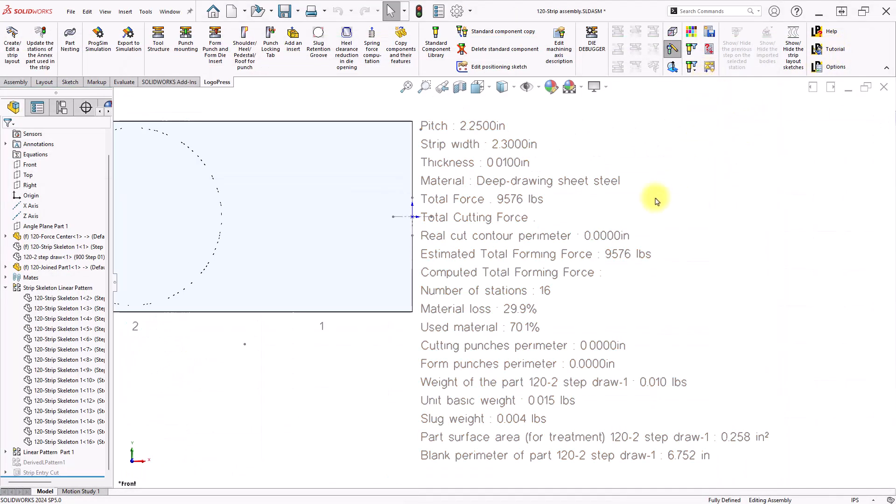
scroll(659, 199, "up", 2)
key("f")
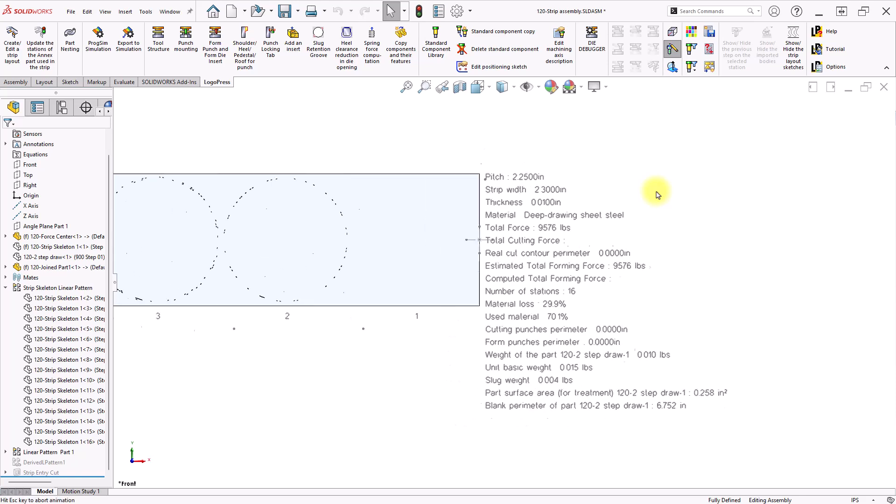
scroll(526, 282, "down", 1)
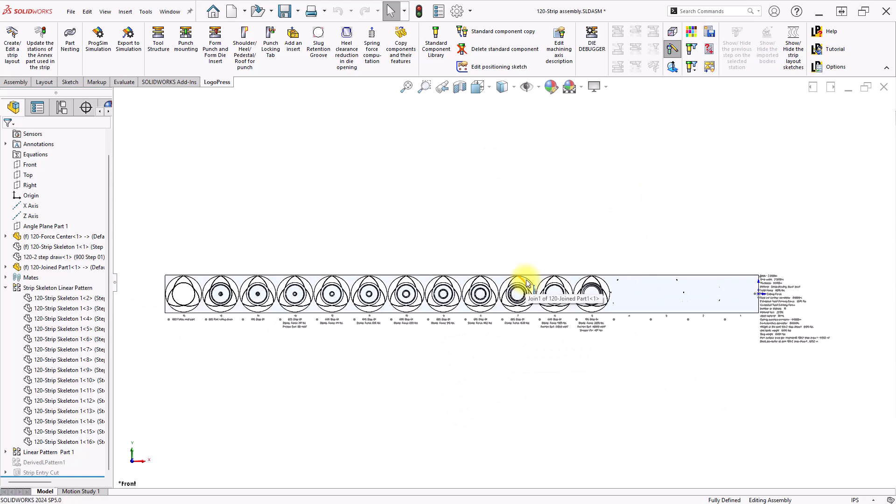